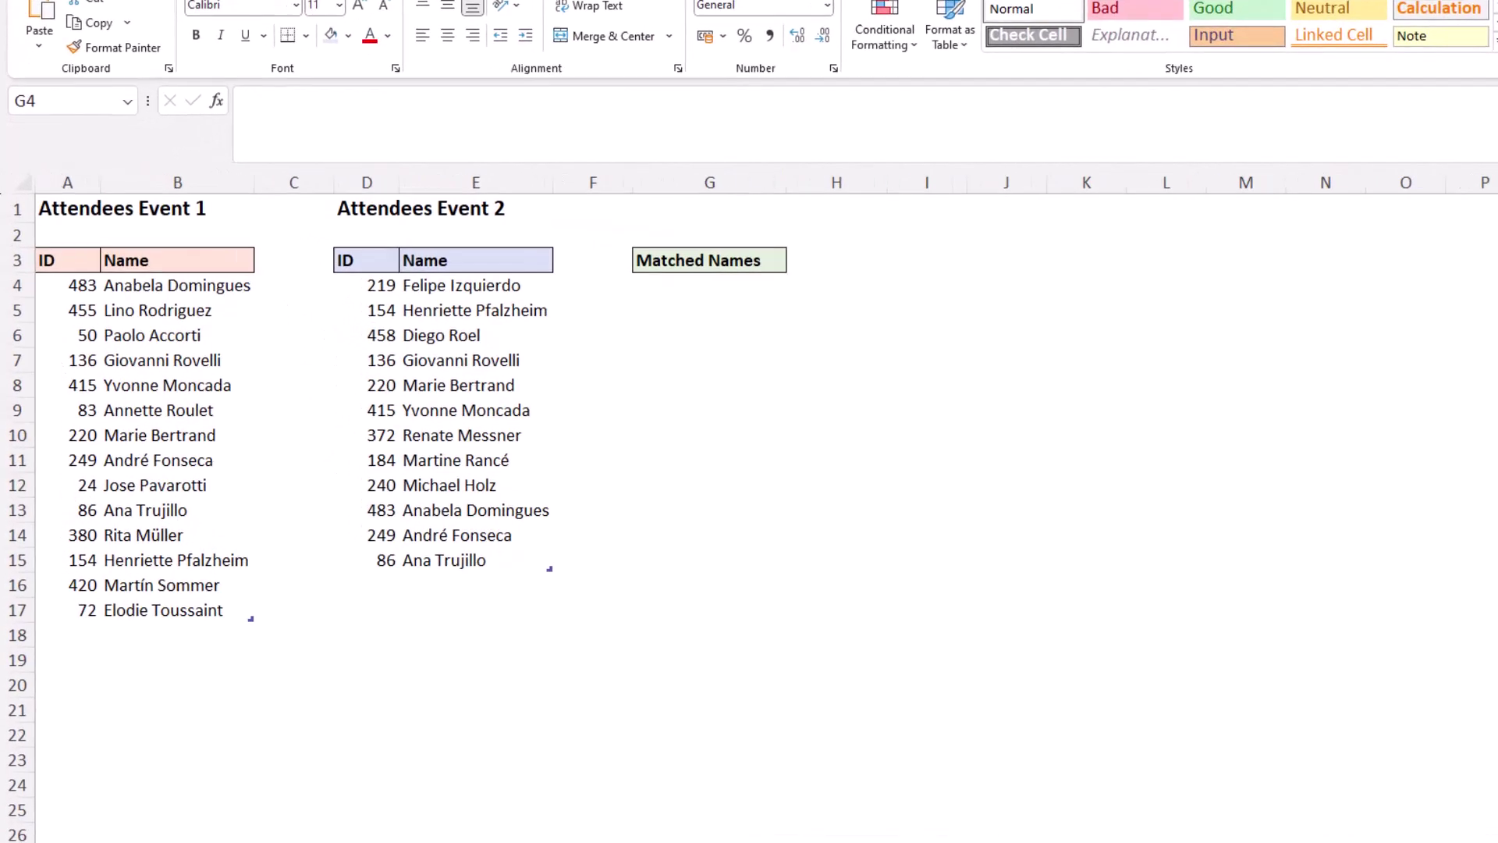
- Enter =COUNTIFS(tblEvent2[ID],tblEvent1[ID]) in G4 to count each Event 1 ID in Event 2
click(803, 303)
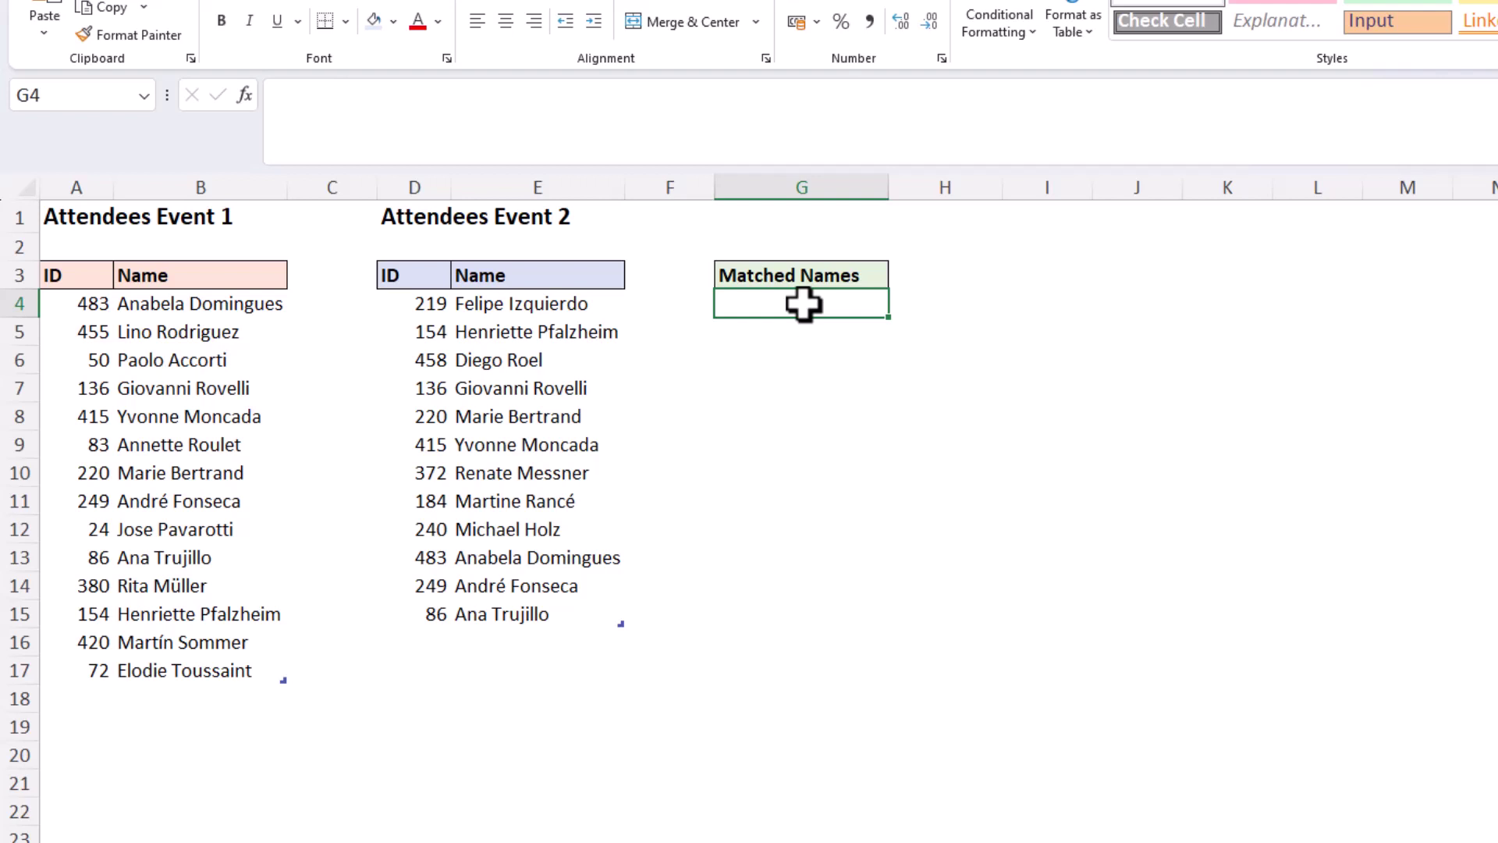
text(=cou)
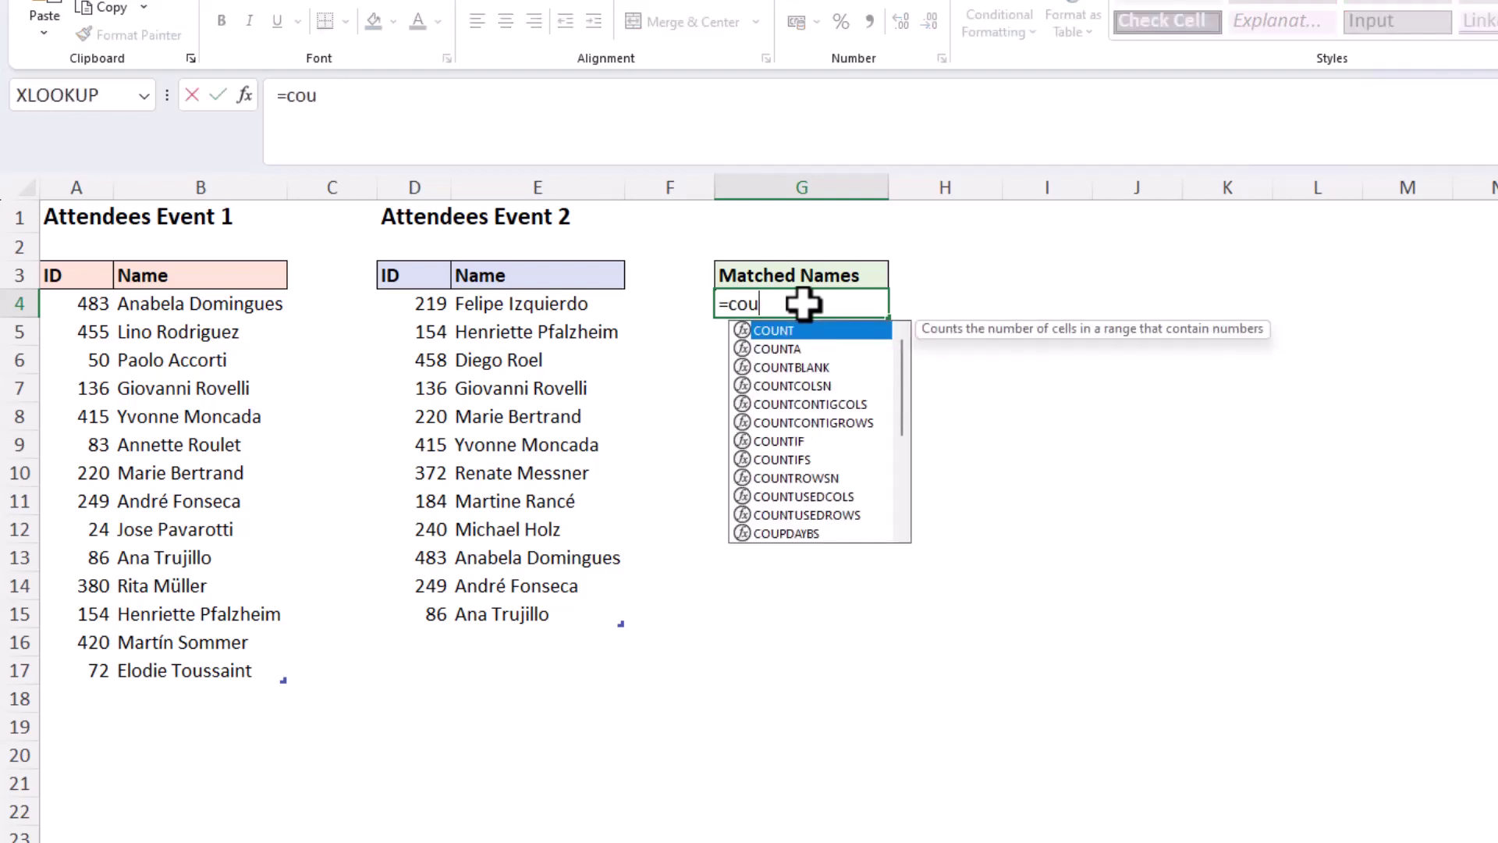
key(Down)
key(Down)
key(Down)
key(Down)
key(Down)
key(Down)
key(Down)
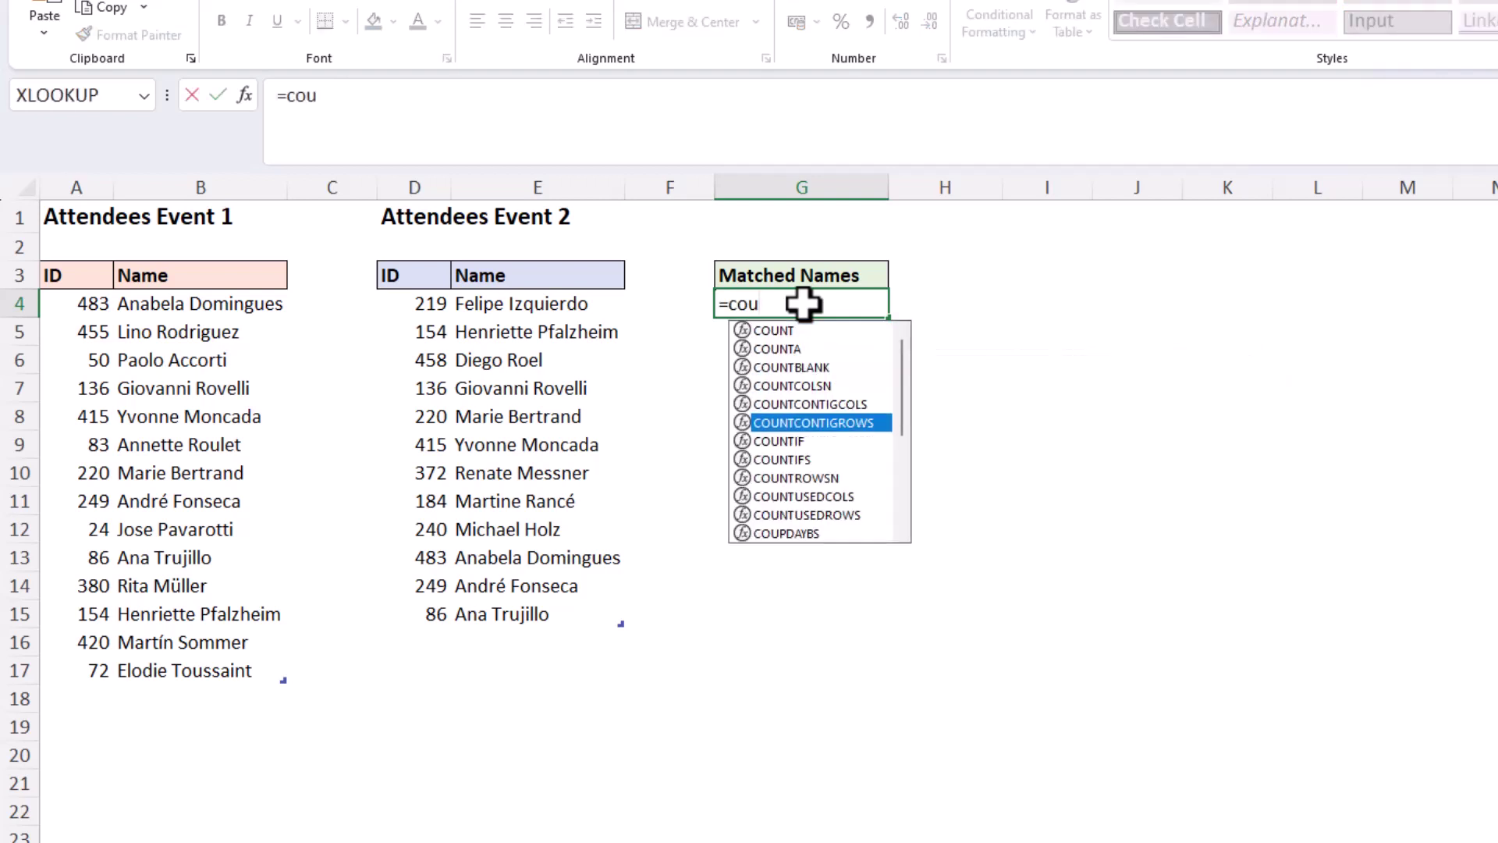
key(Tab)
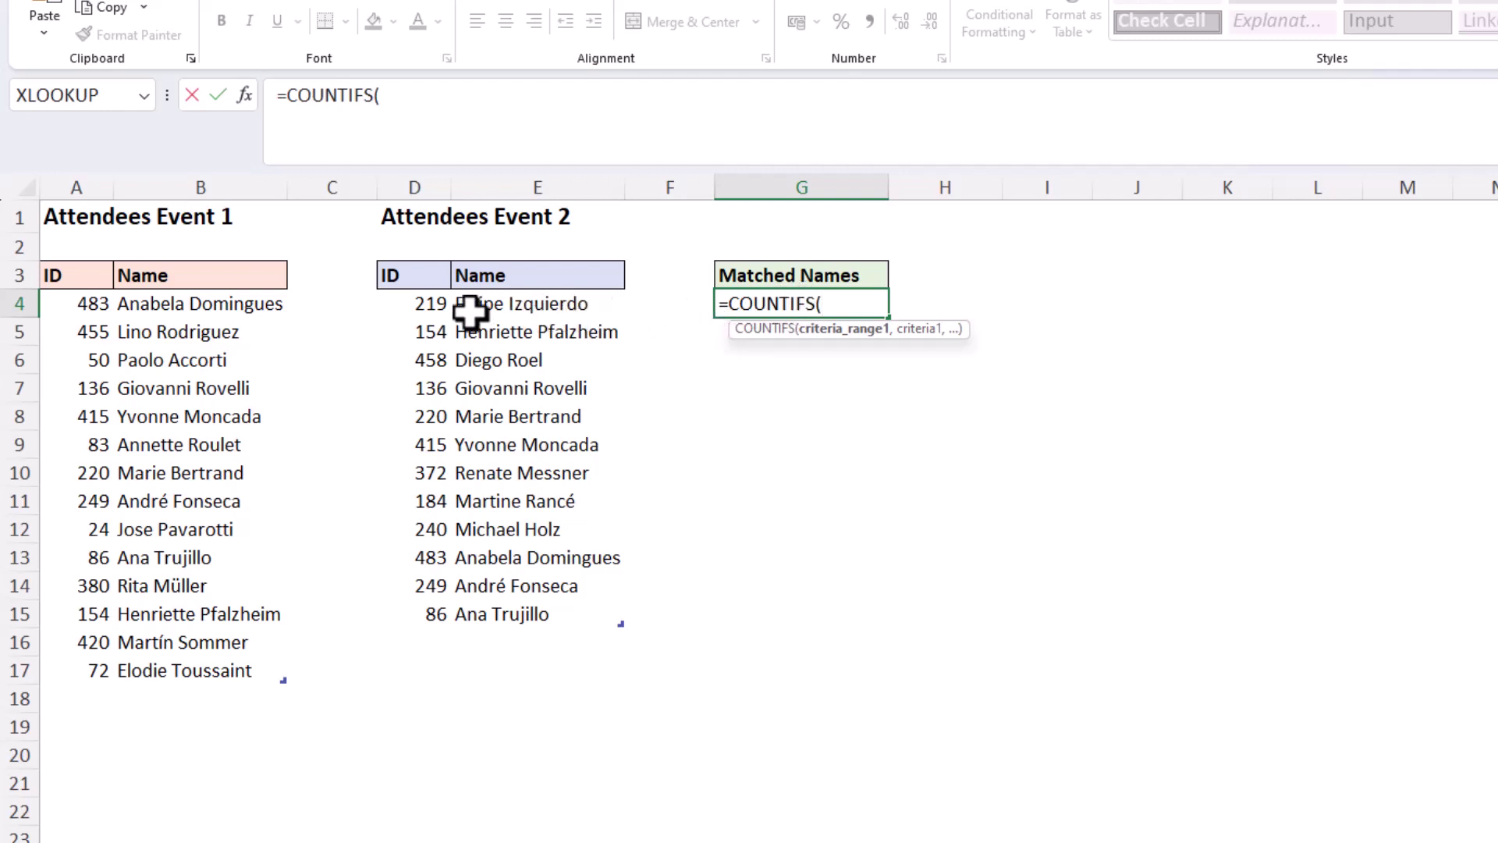
click(425, 306)
drag(422, 342, 410, 618)
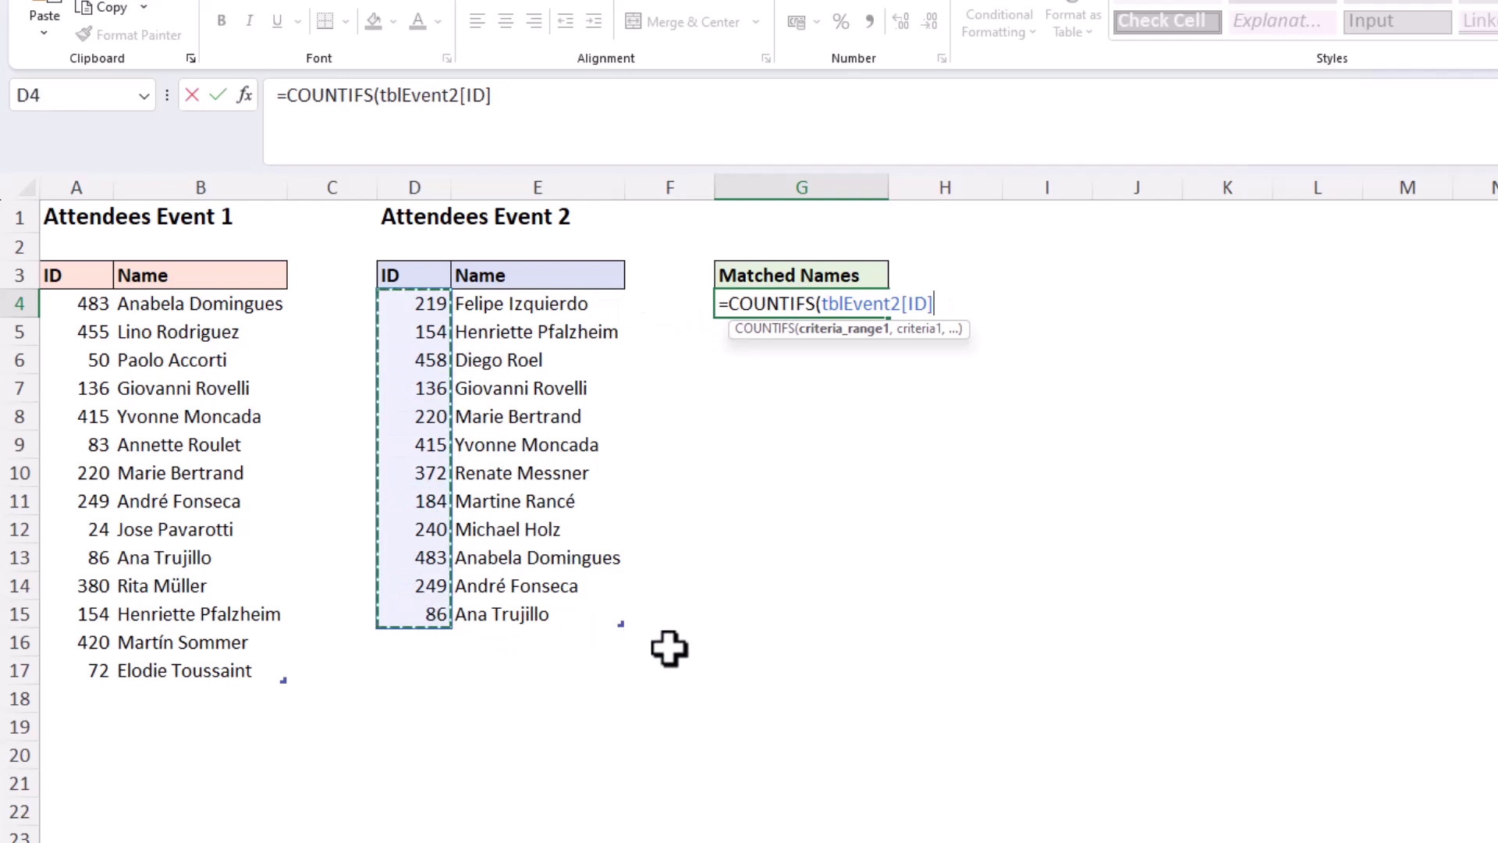
text(,)
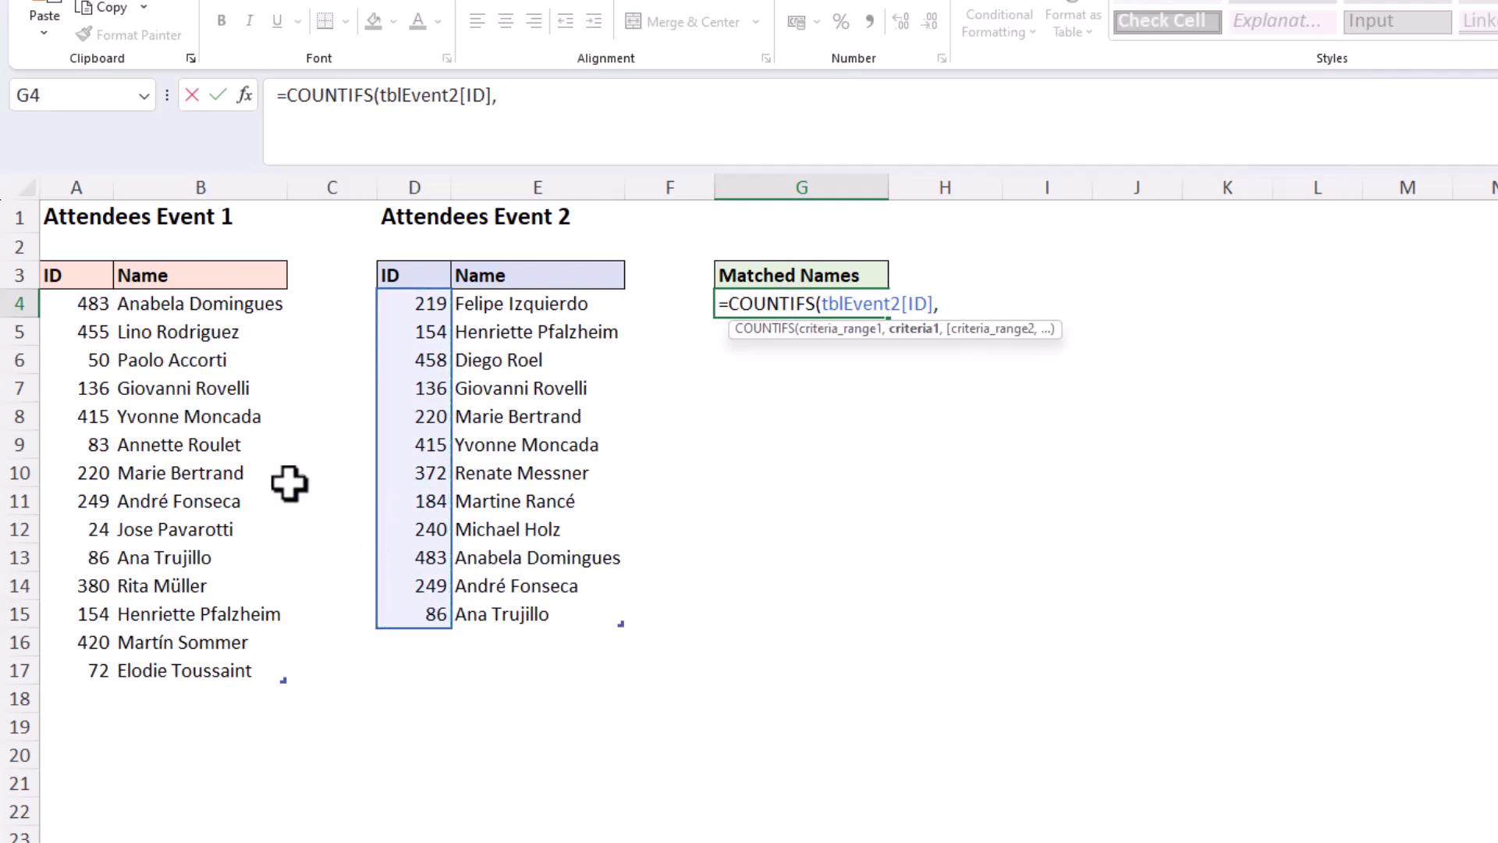
drag(95, 319, 83, 659)
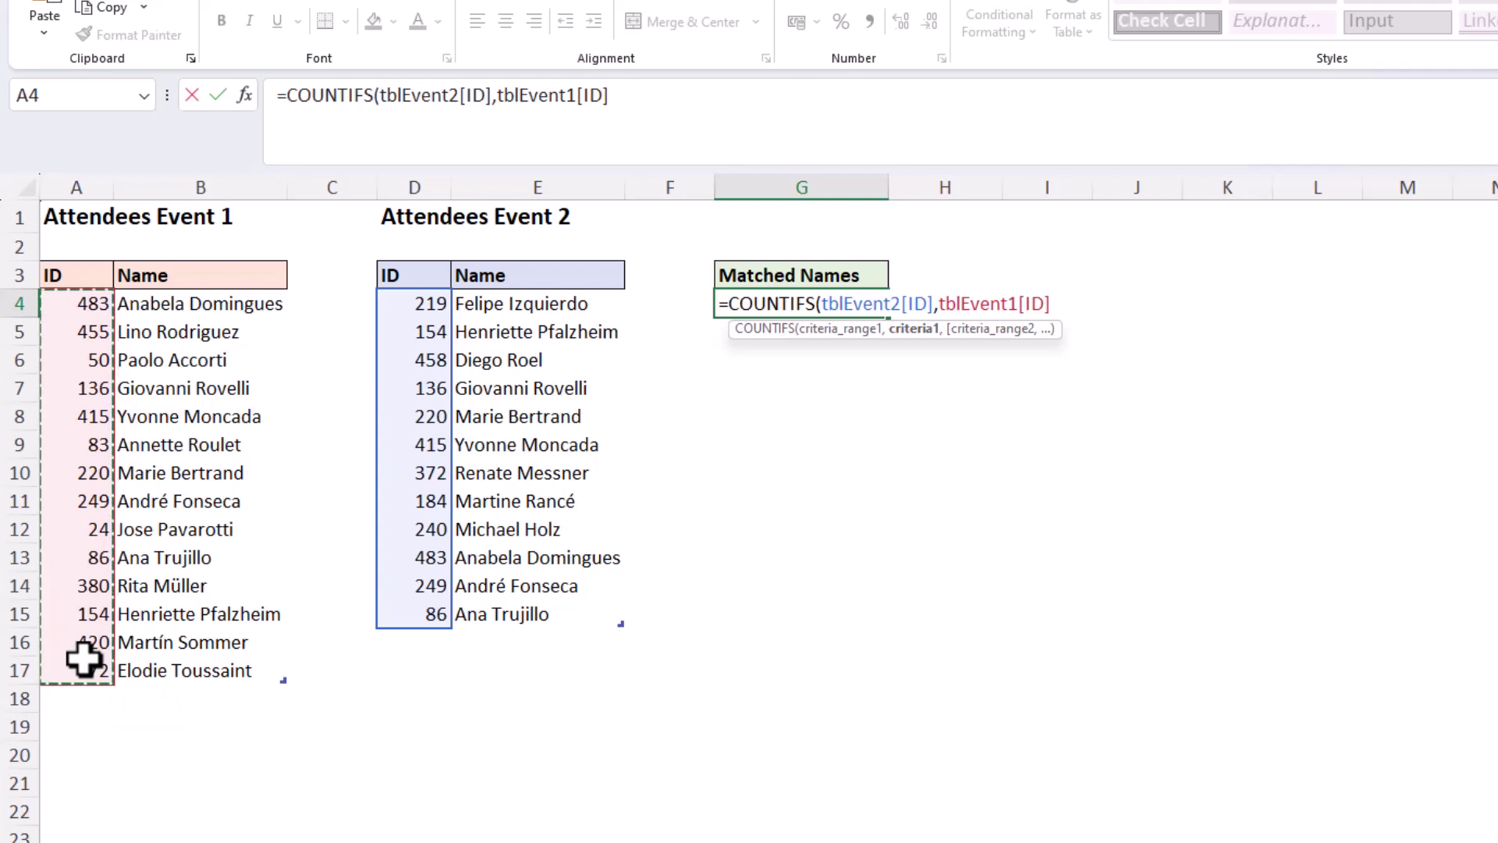
text())
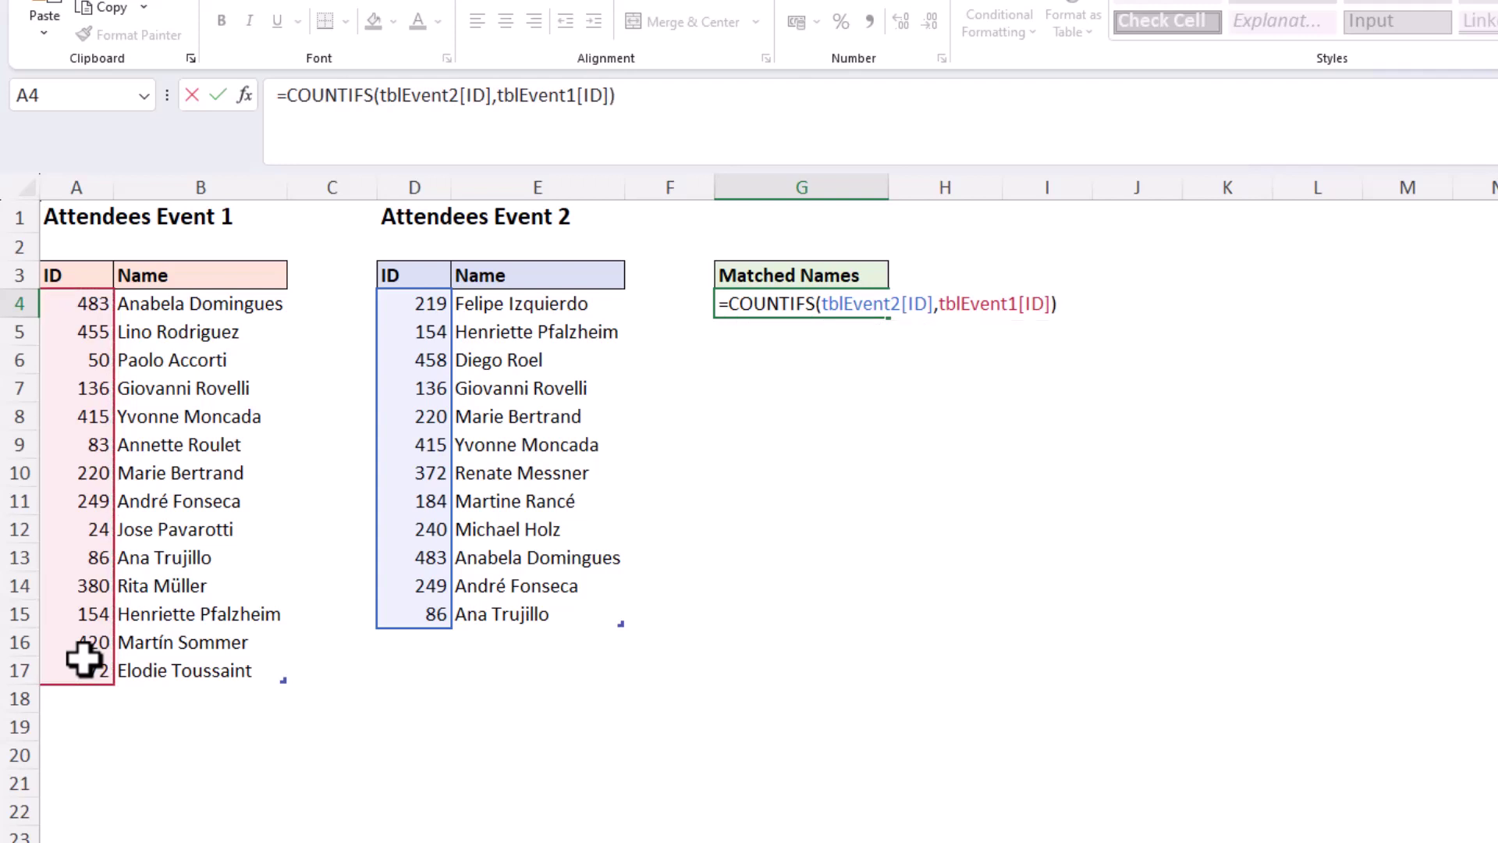
key(Return)
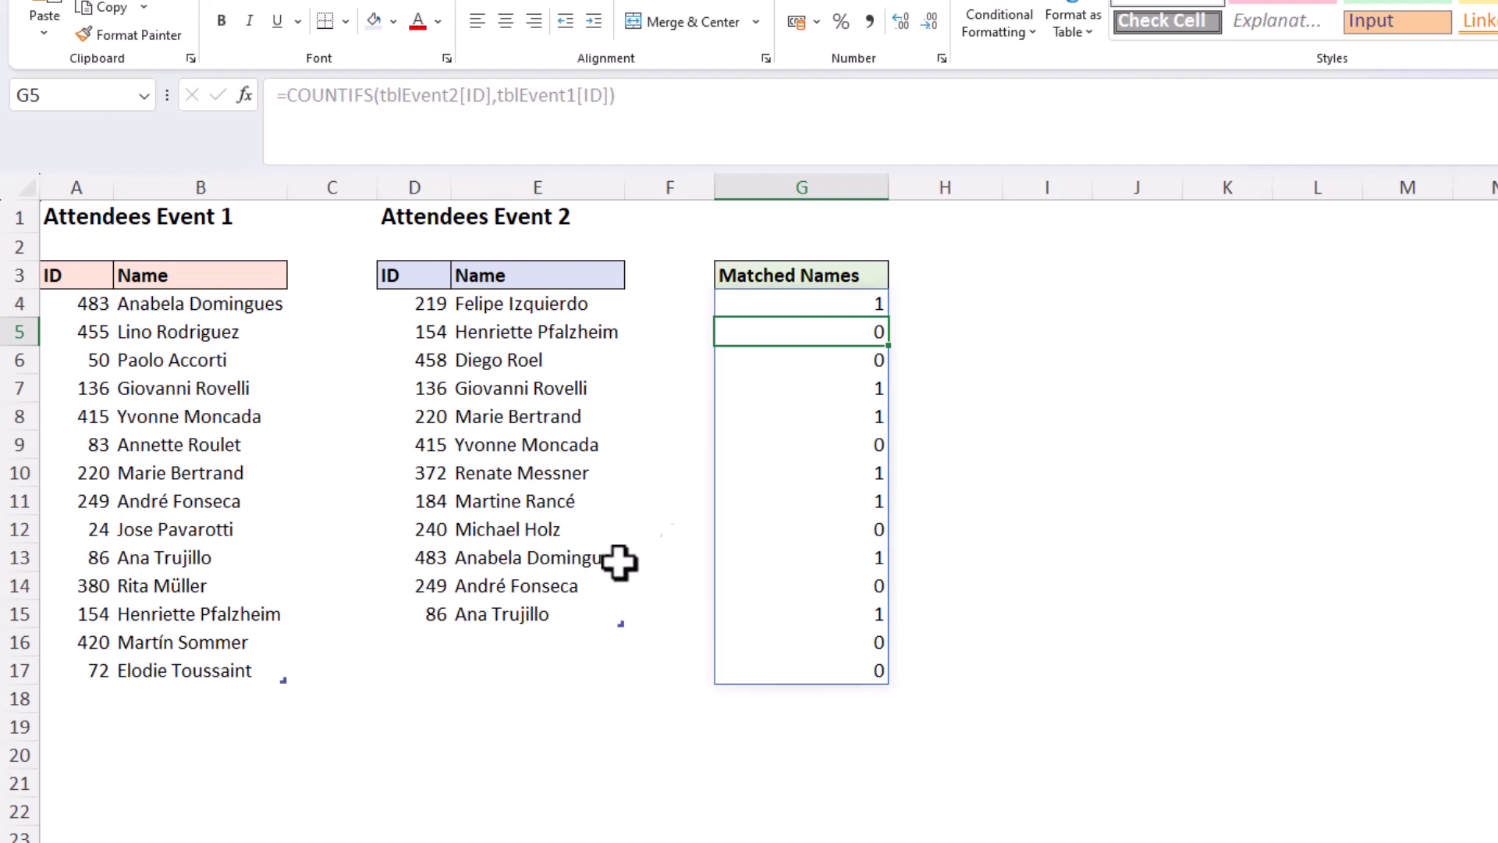
- Wrap G4 in FILTER(tblEvent1[Name], COUNTIFS(...), "No matches") to list shared attendees
click(803, 307)
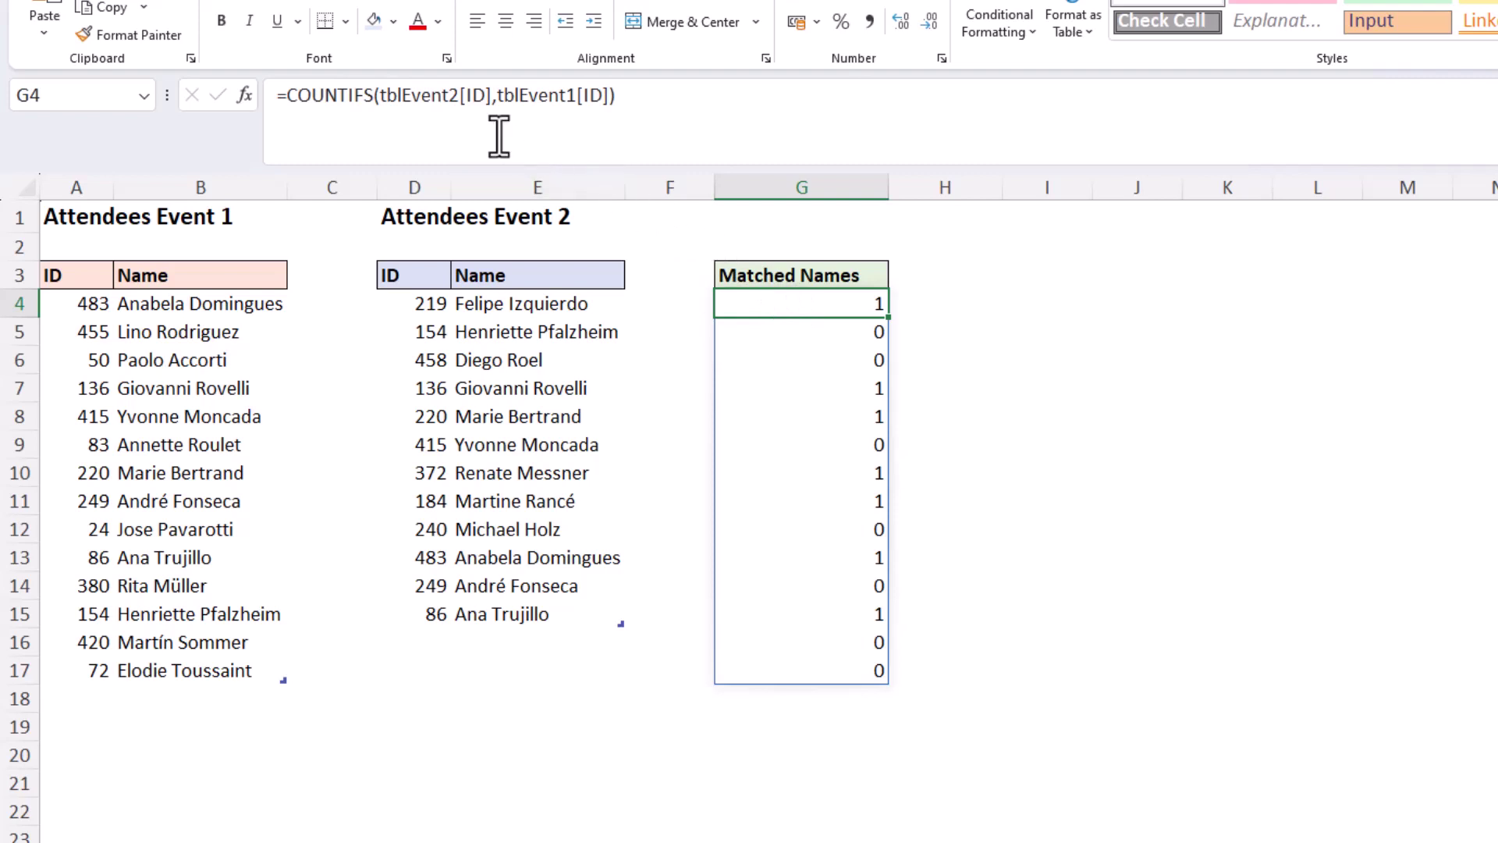
click(286, 95)
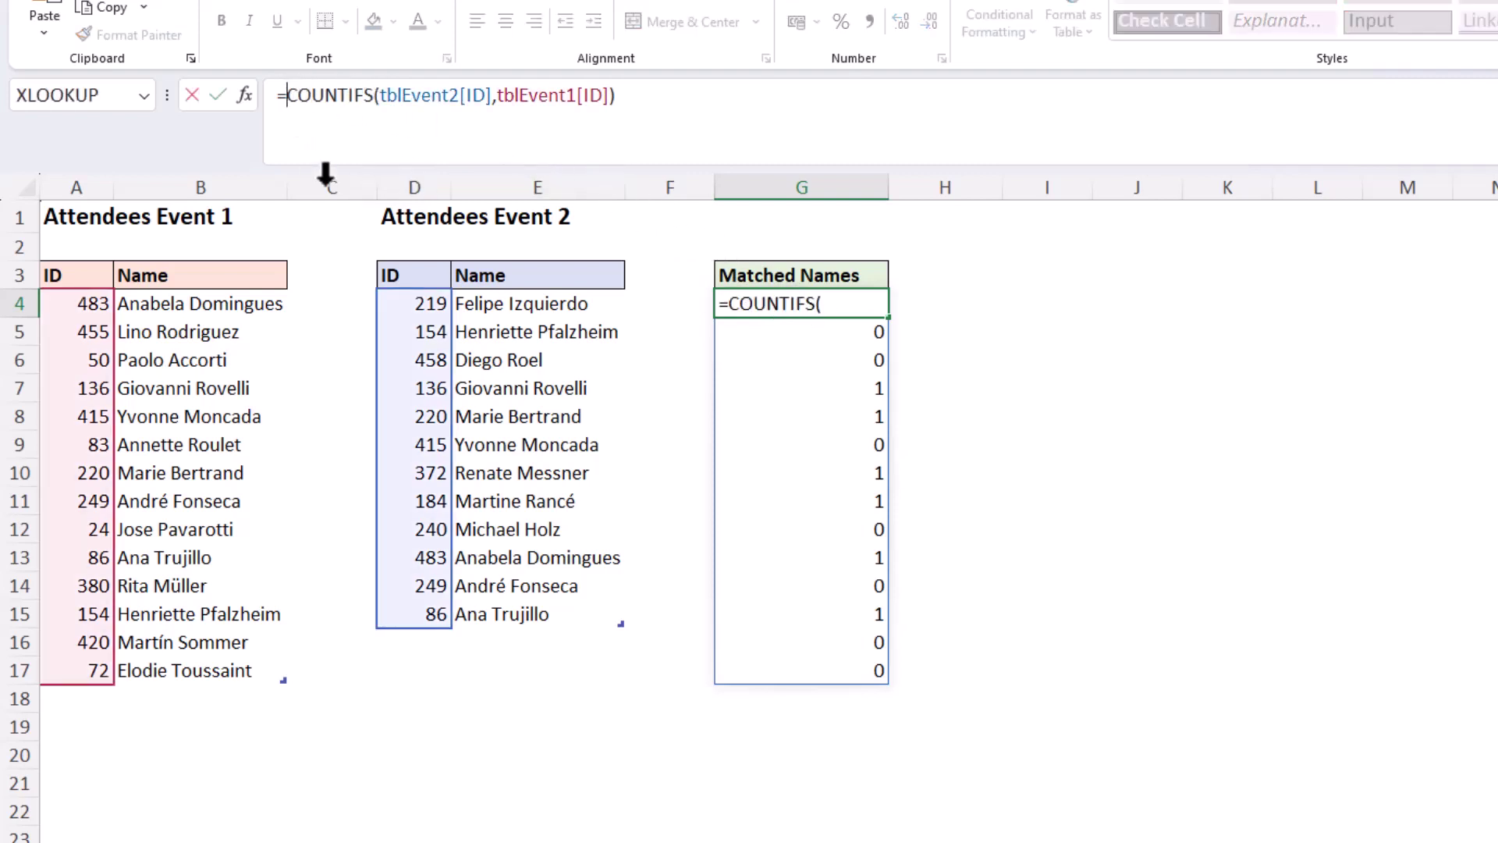
text(filter()
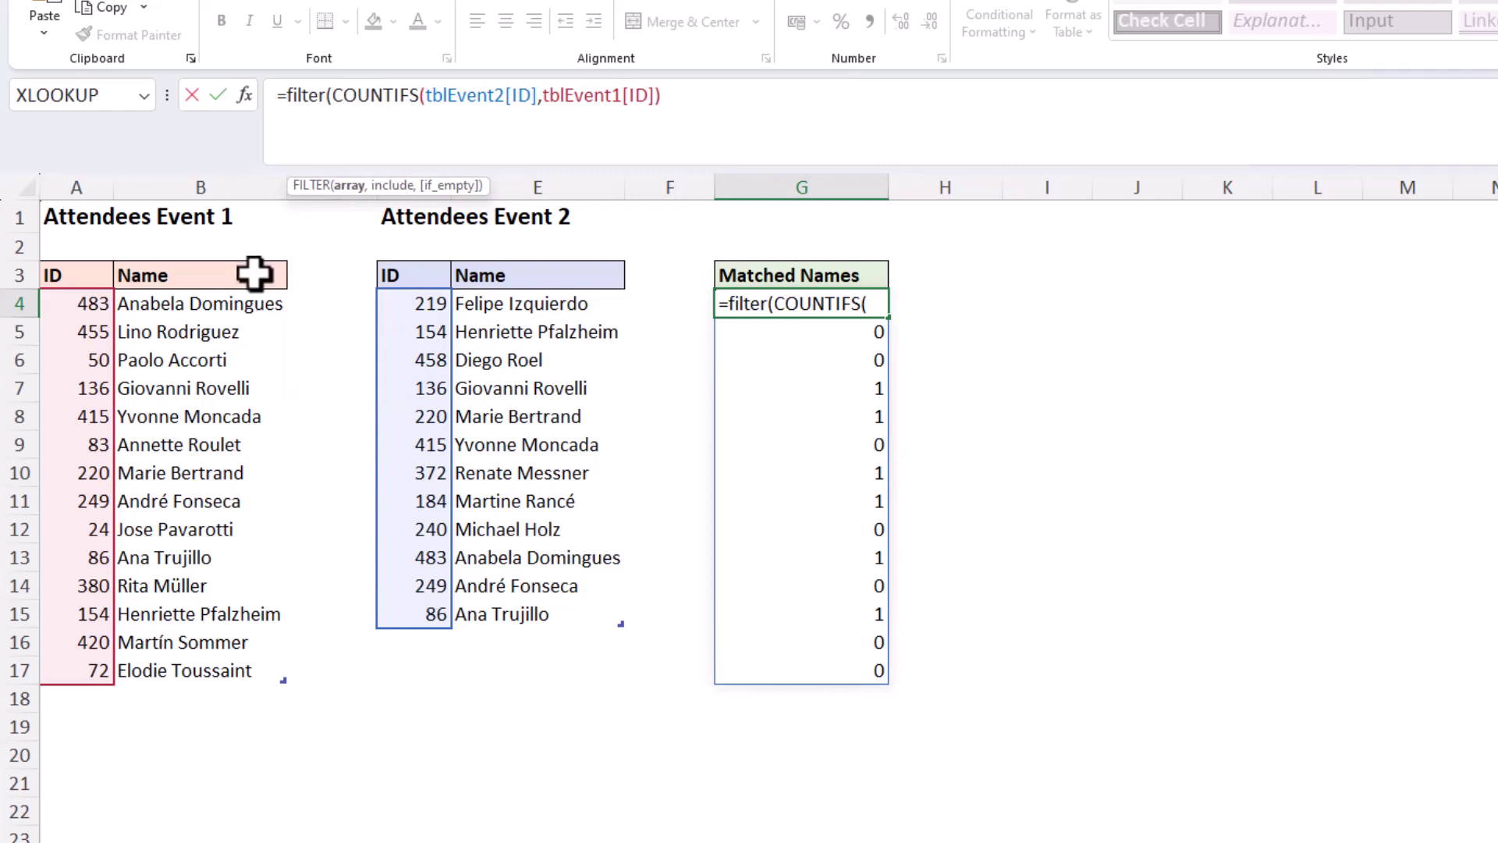
click(223, 312)
drag(223, 313, 203, 669)
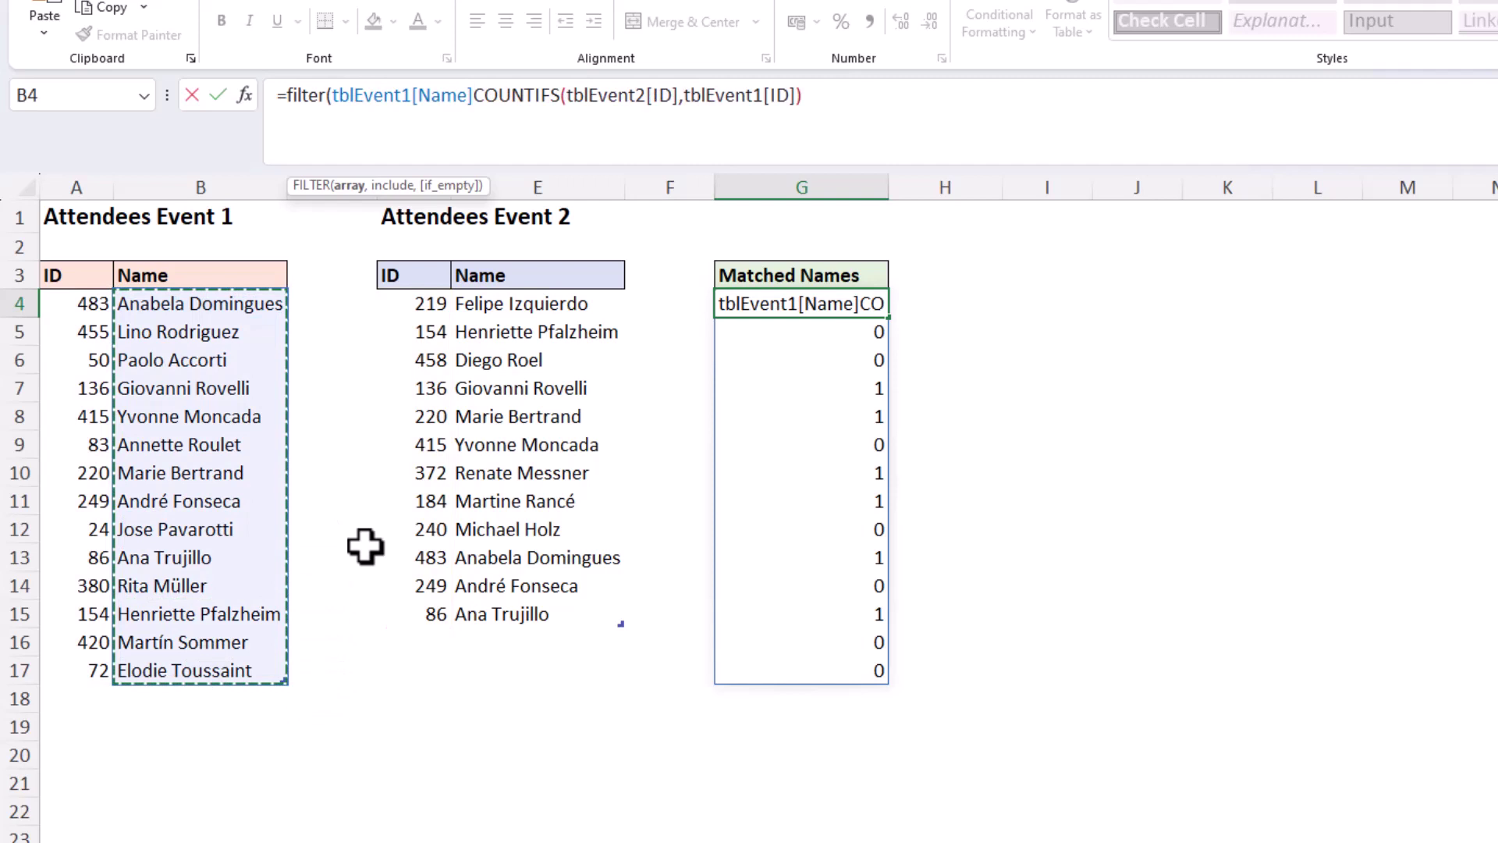
text(,)
key(alt+Return)
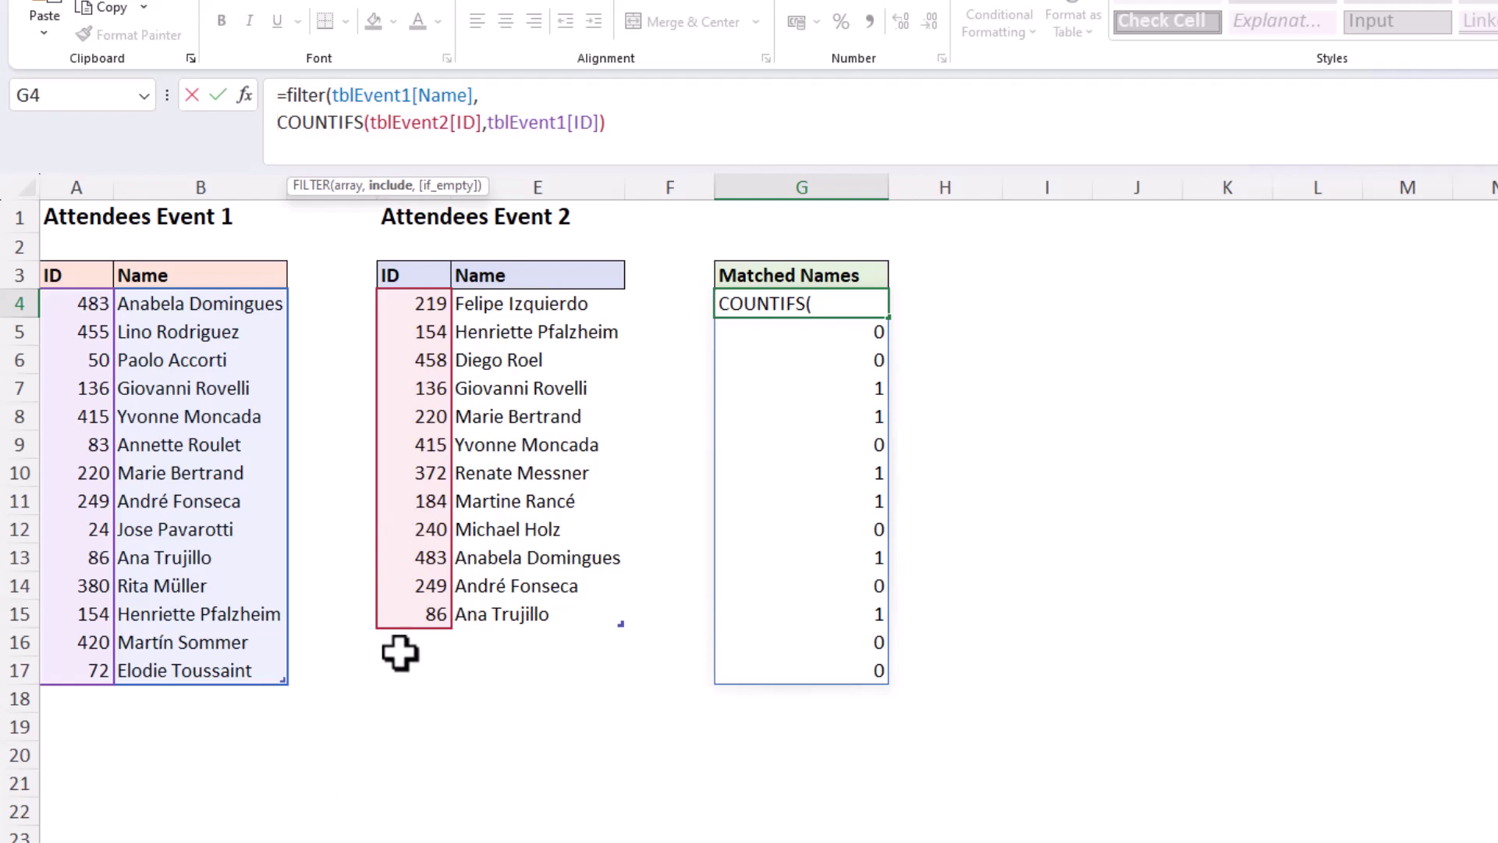
click(636, 134)
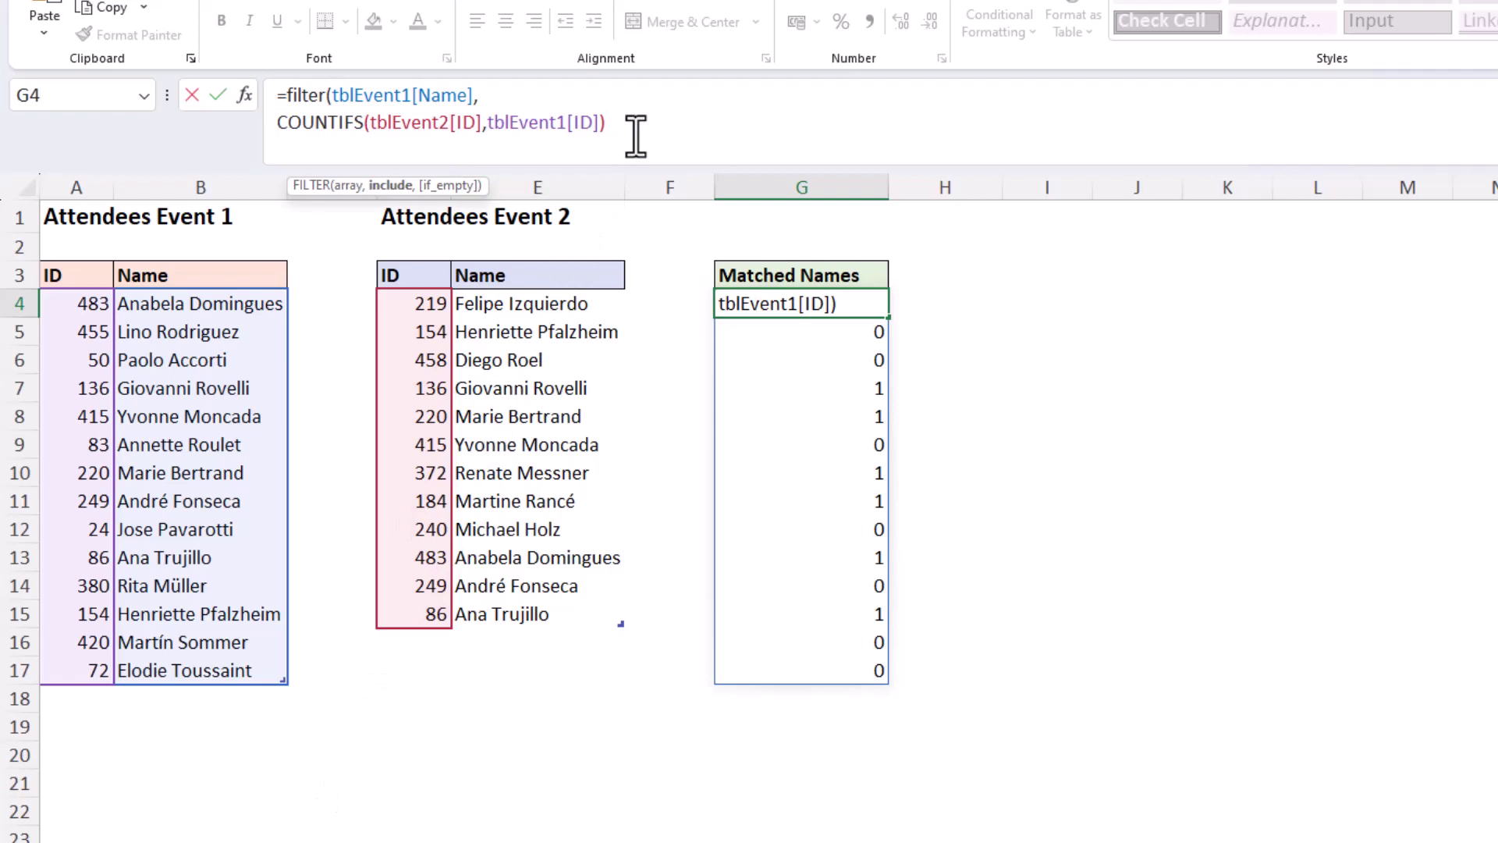
text(, )
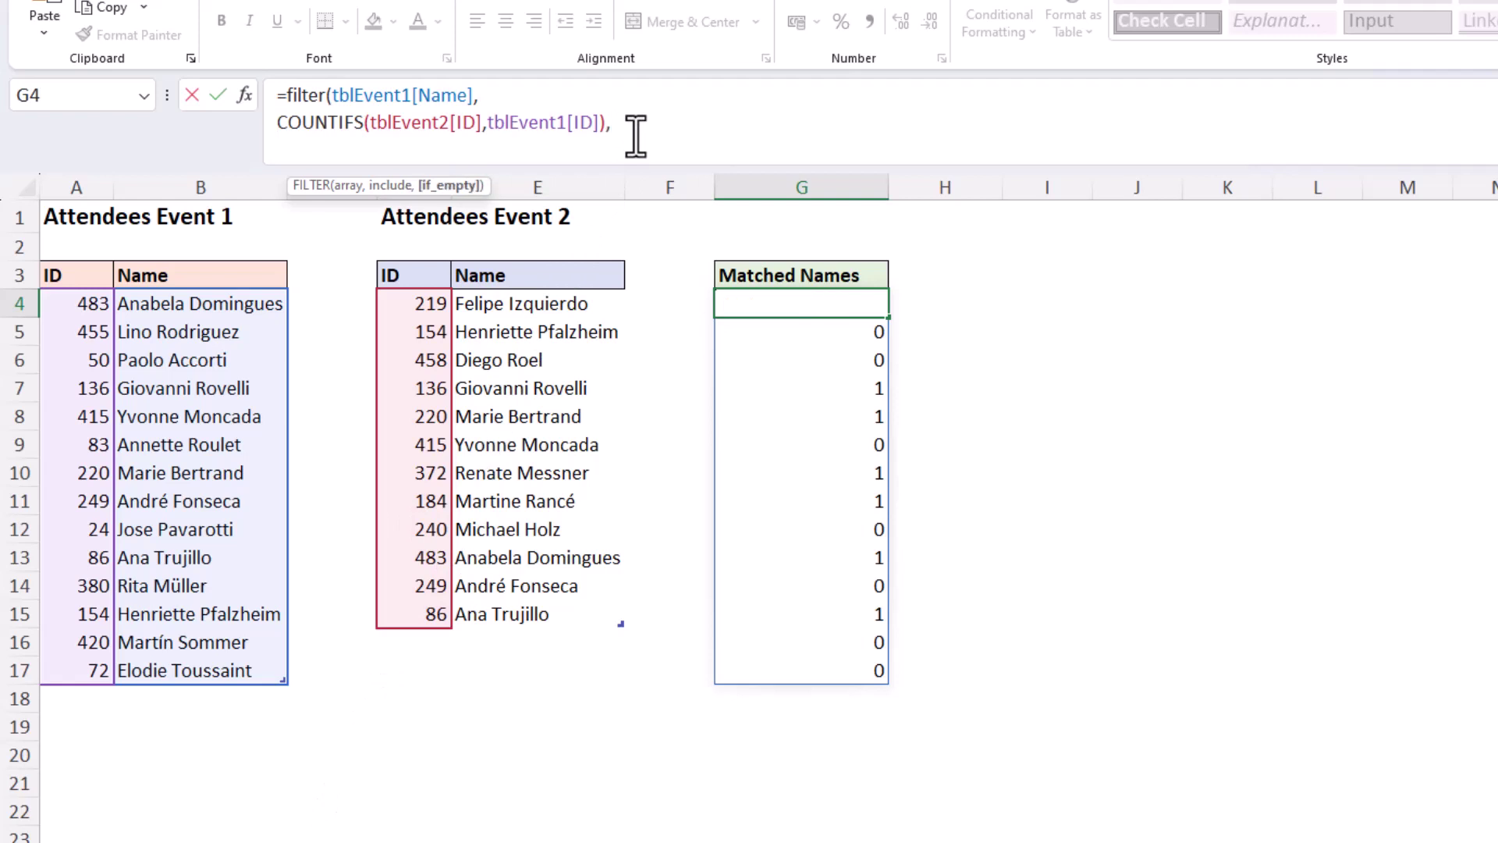
text("No matches")
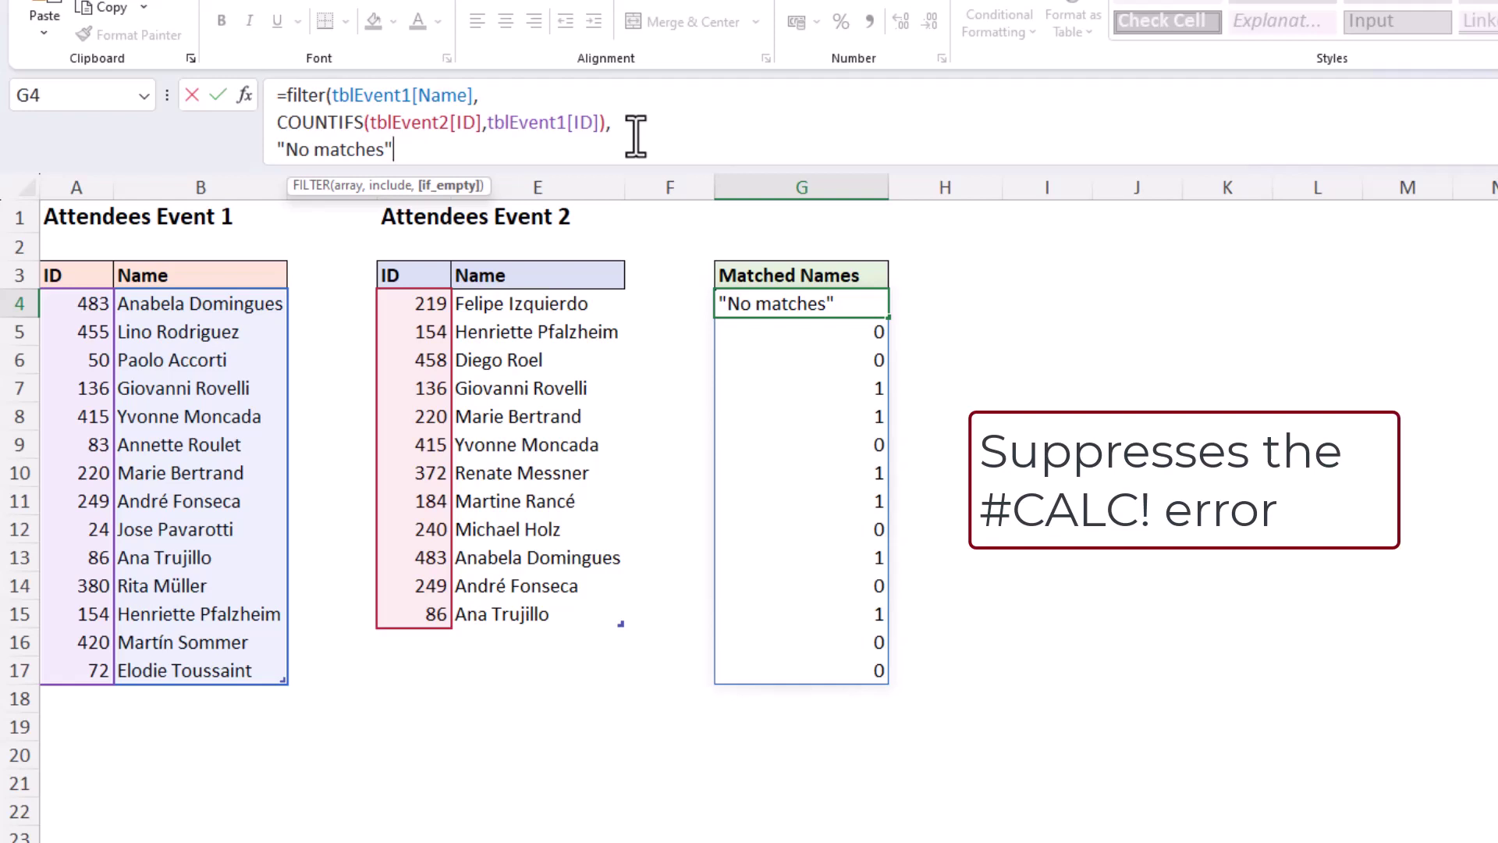
text())
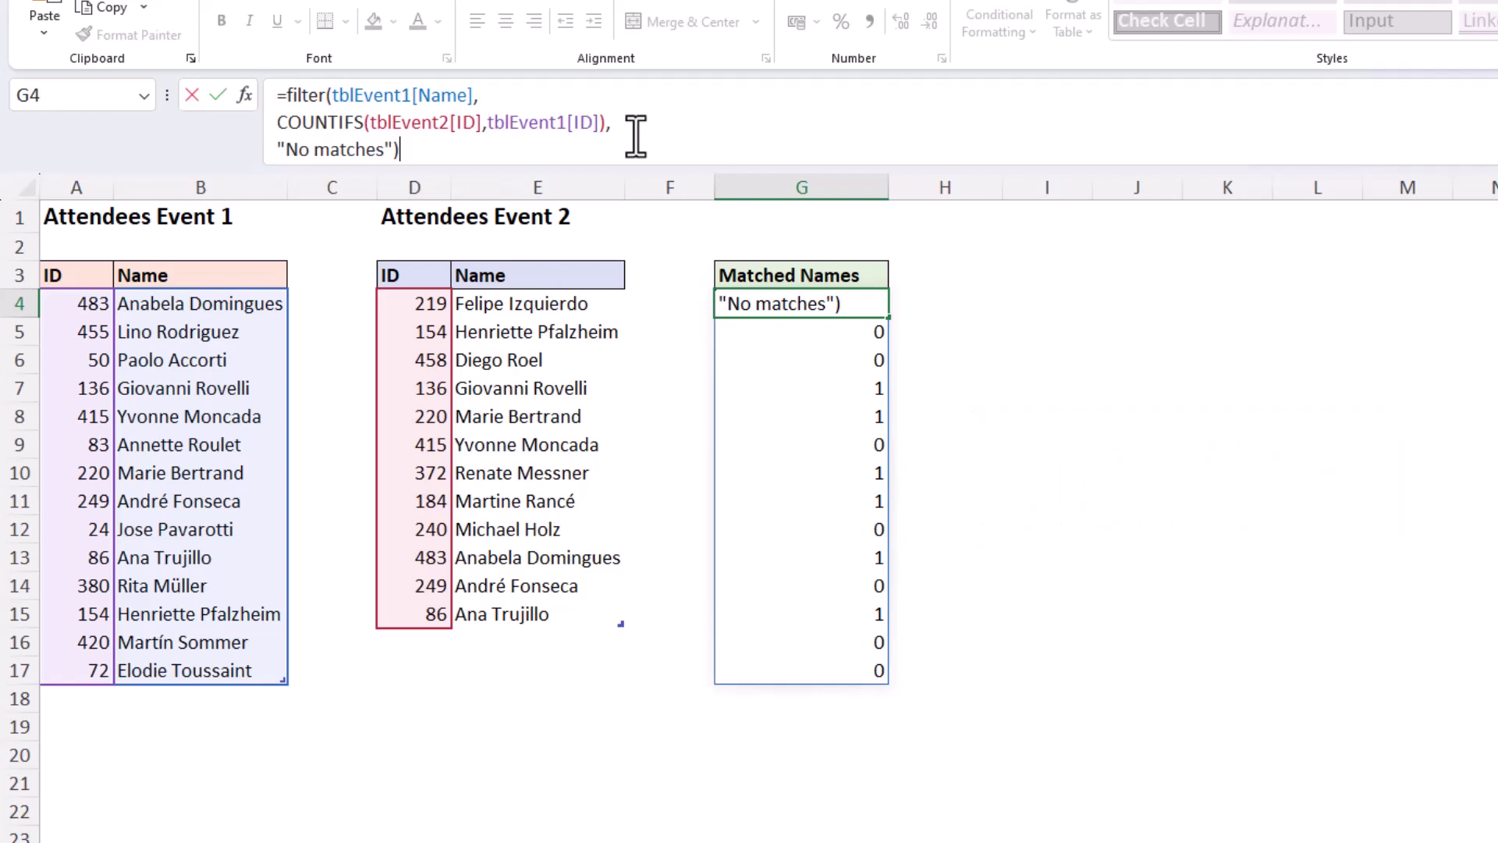
key(Return)
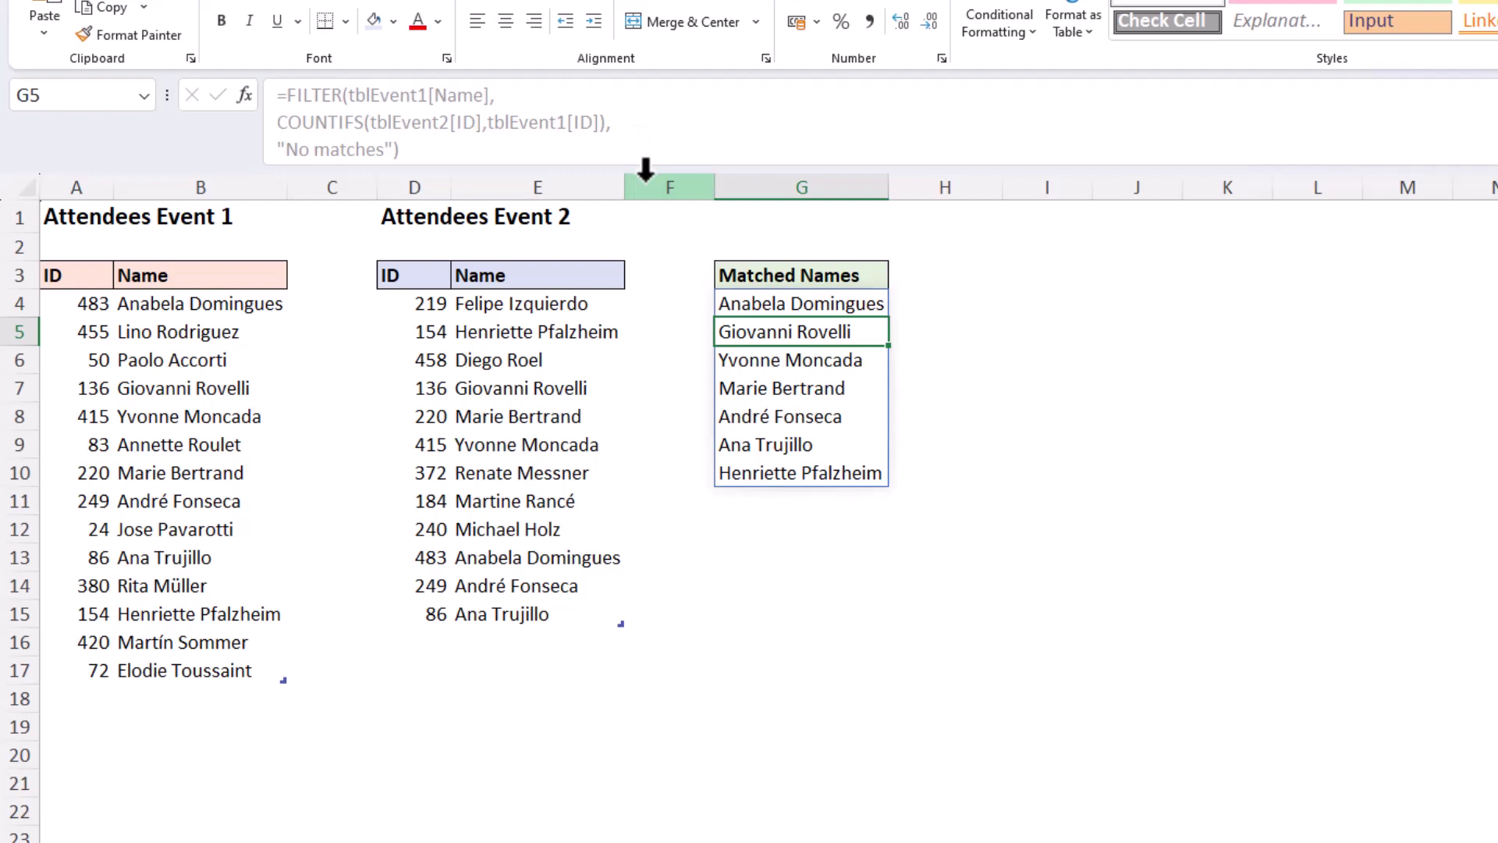
- Wrap G4's FILTER formula in SORT( ) so the seven matched names list alphabetically
click(743, 303)
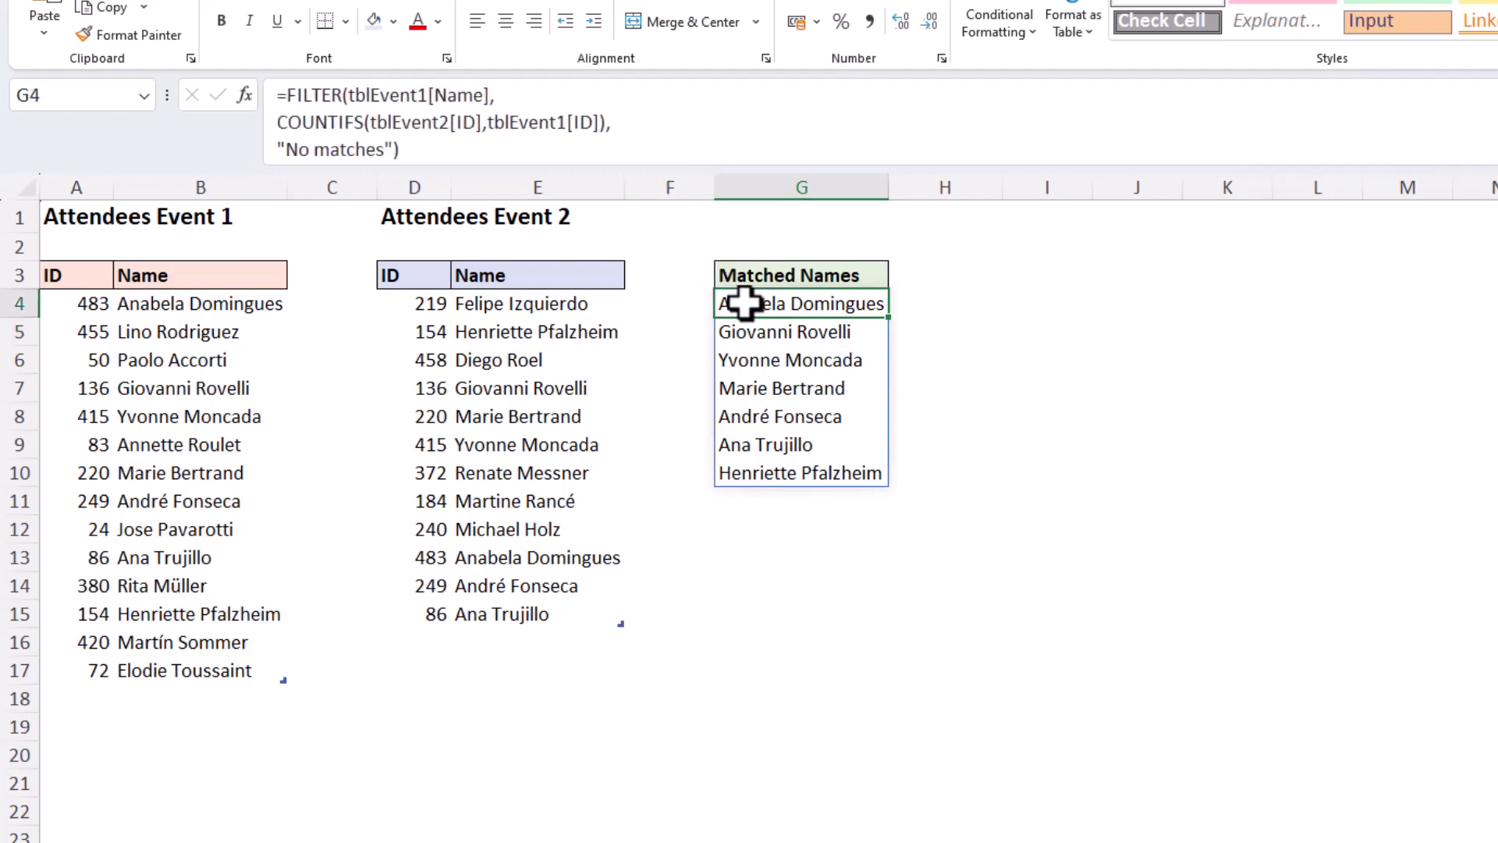
click(301, 94)
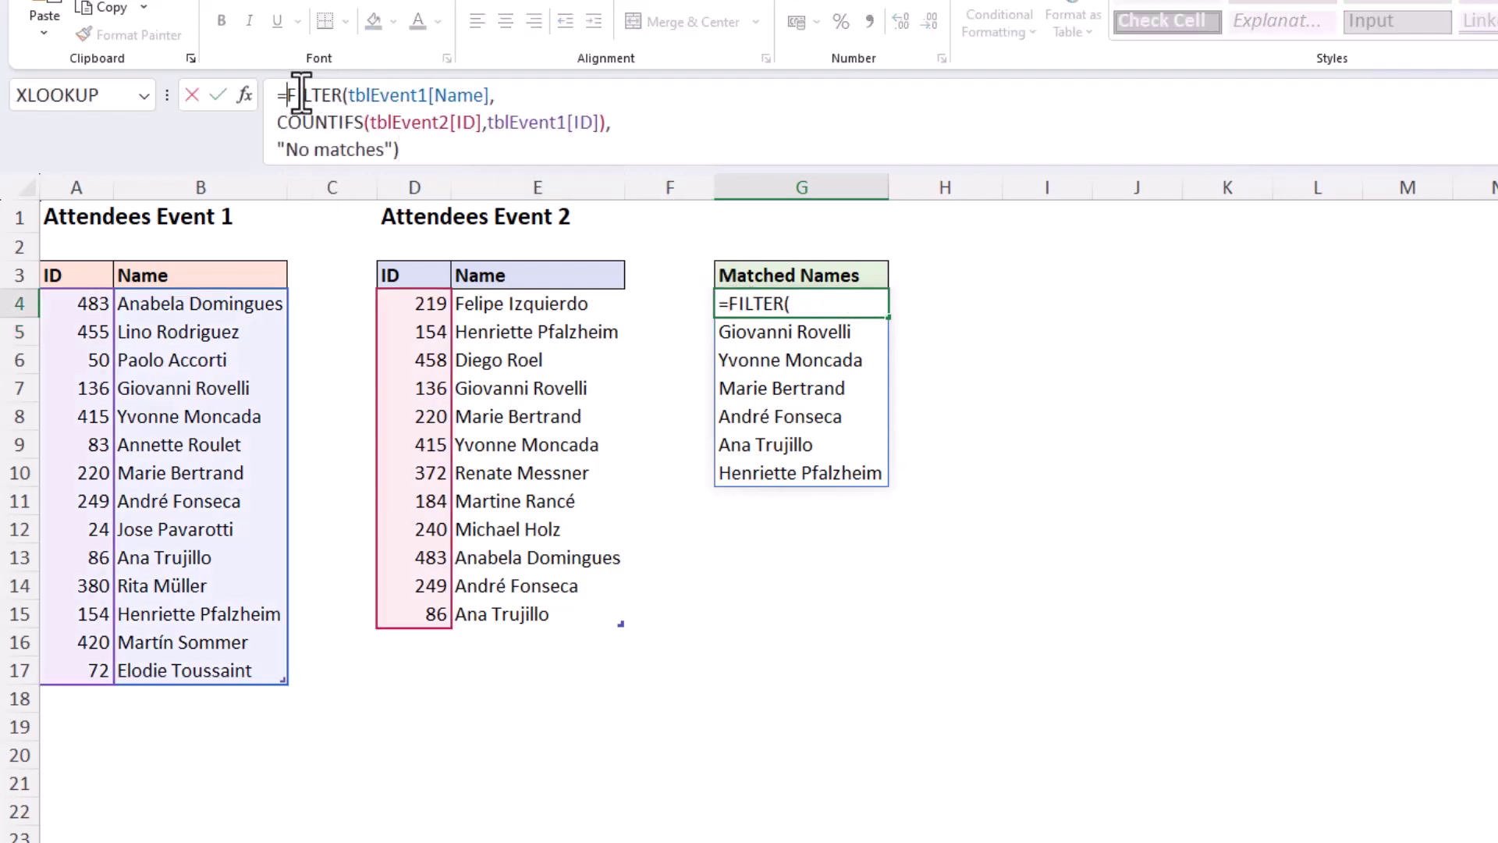
text(sort()
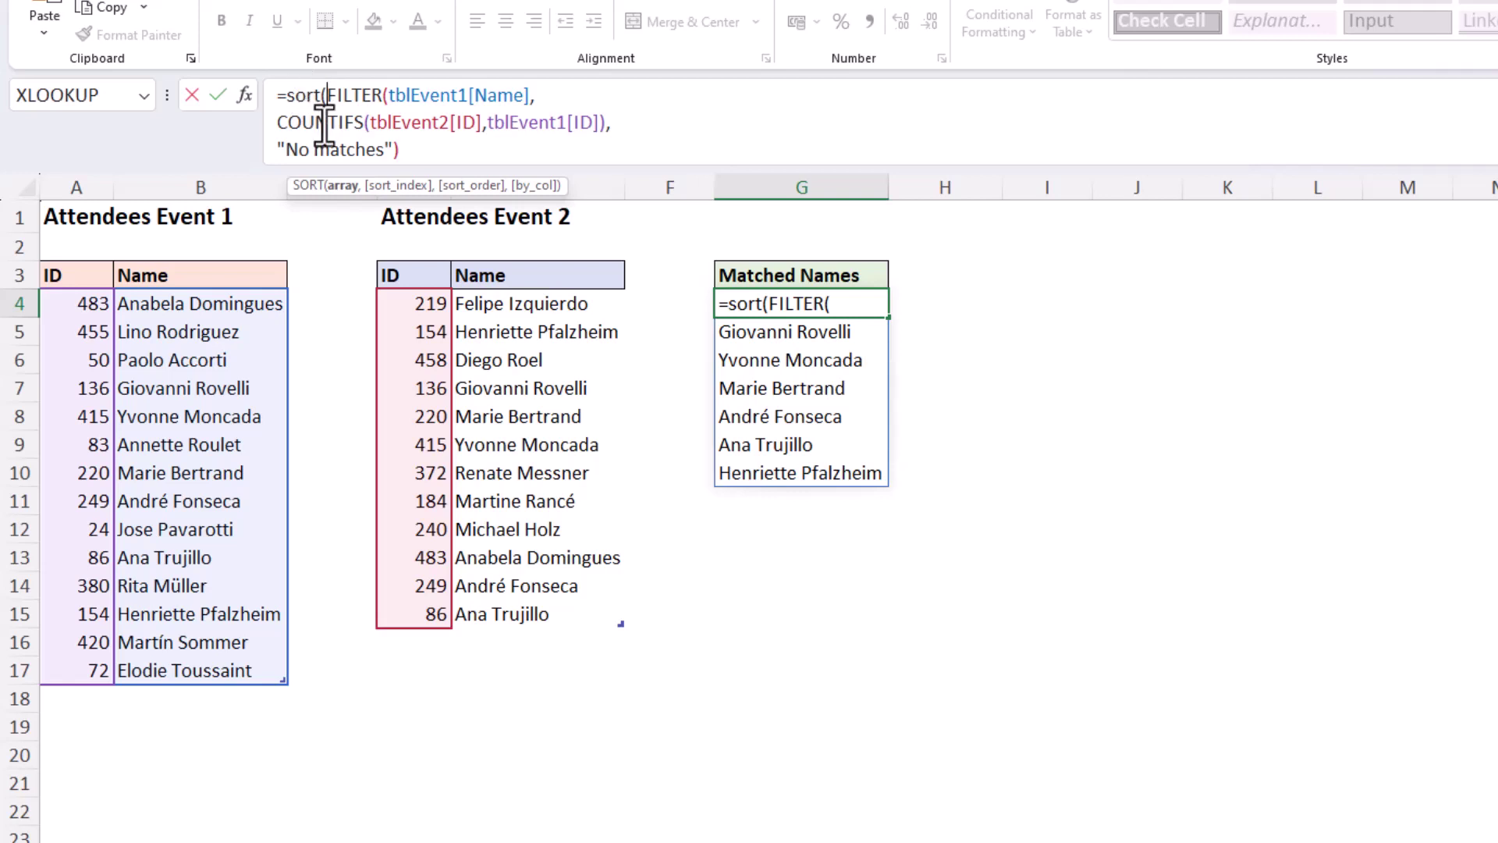
click(419, 151)
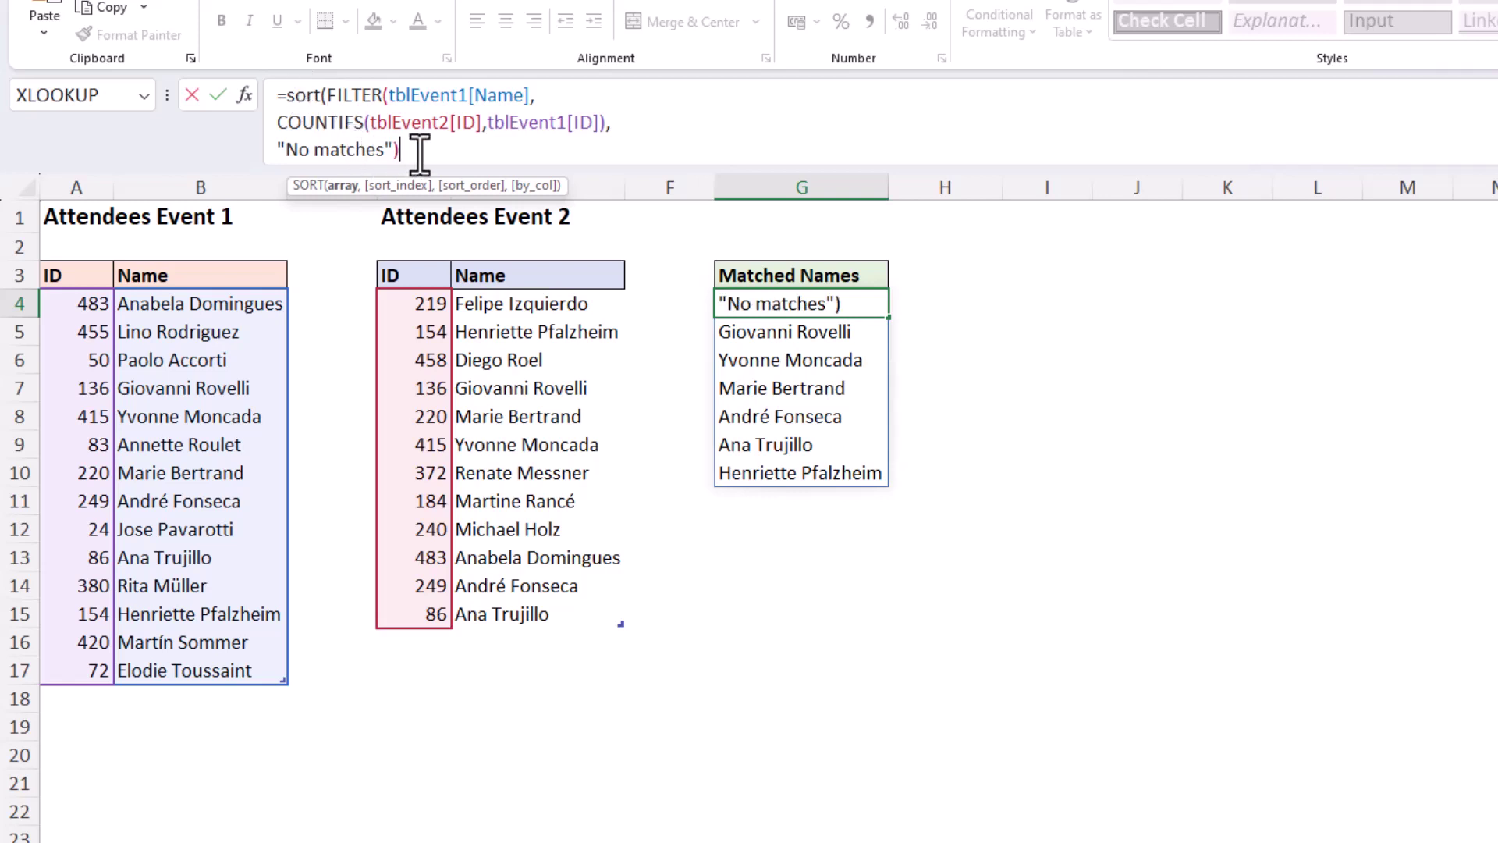
text())
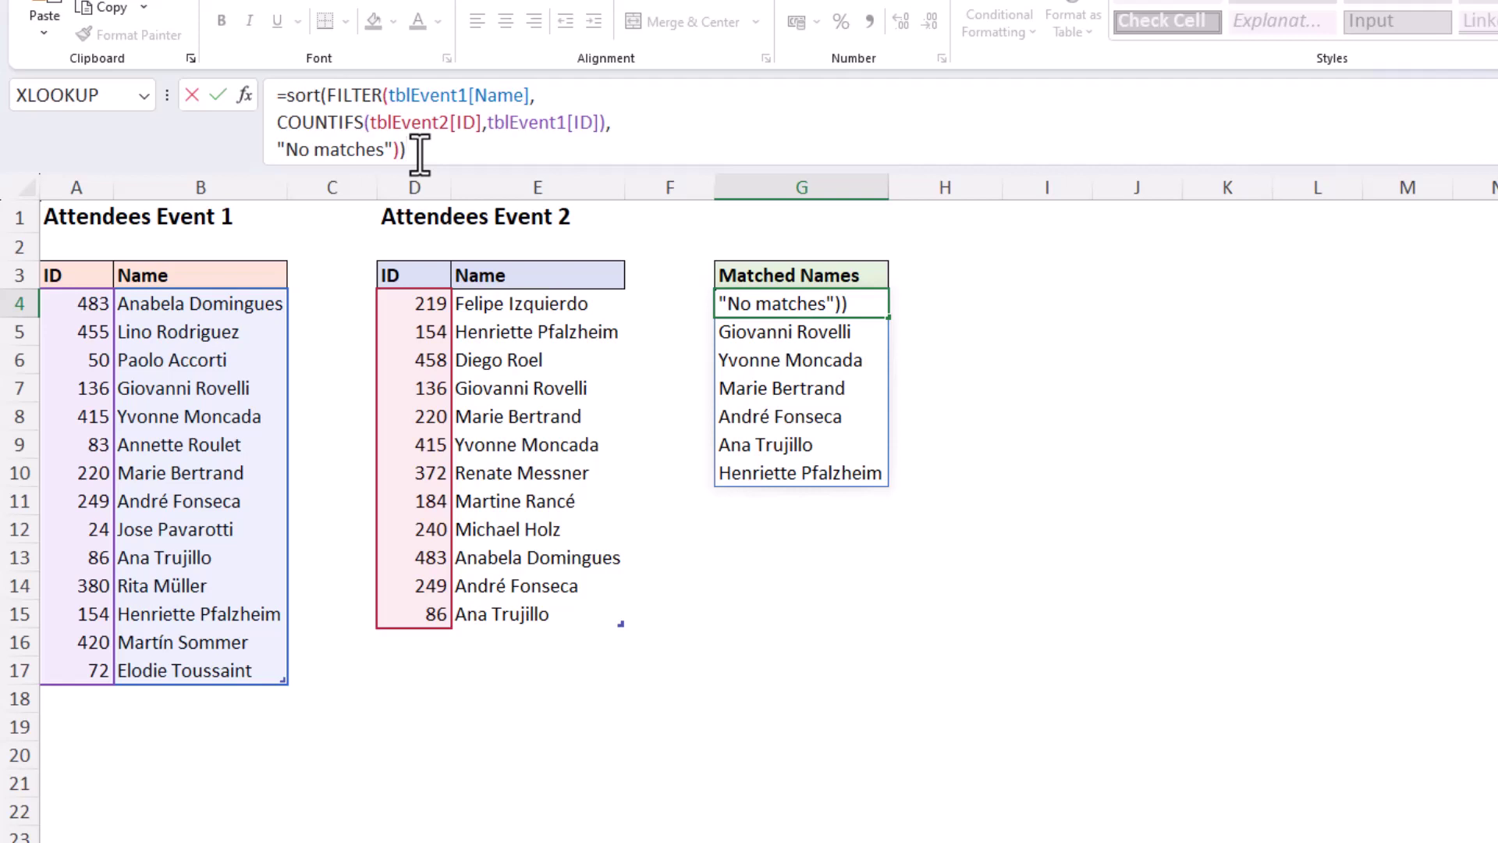
key(Return)
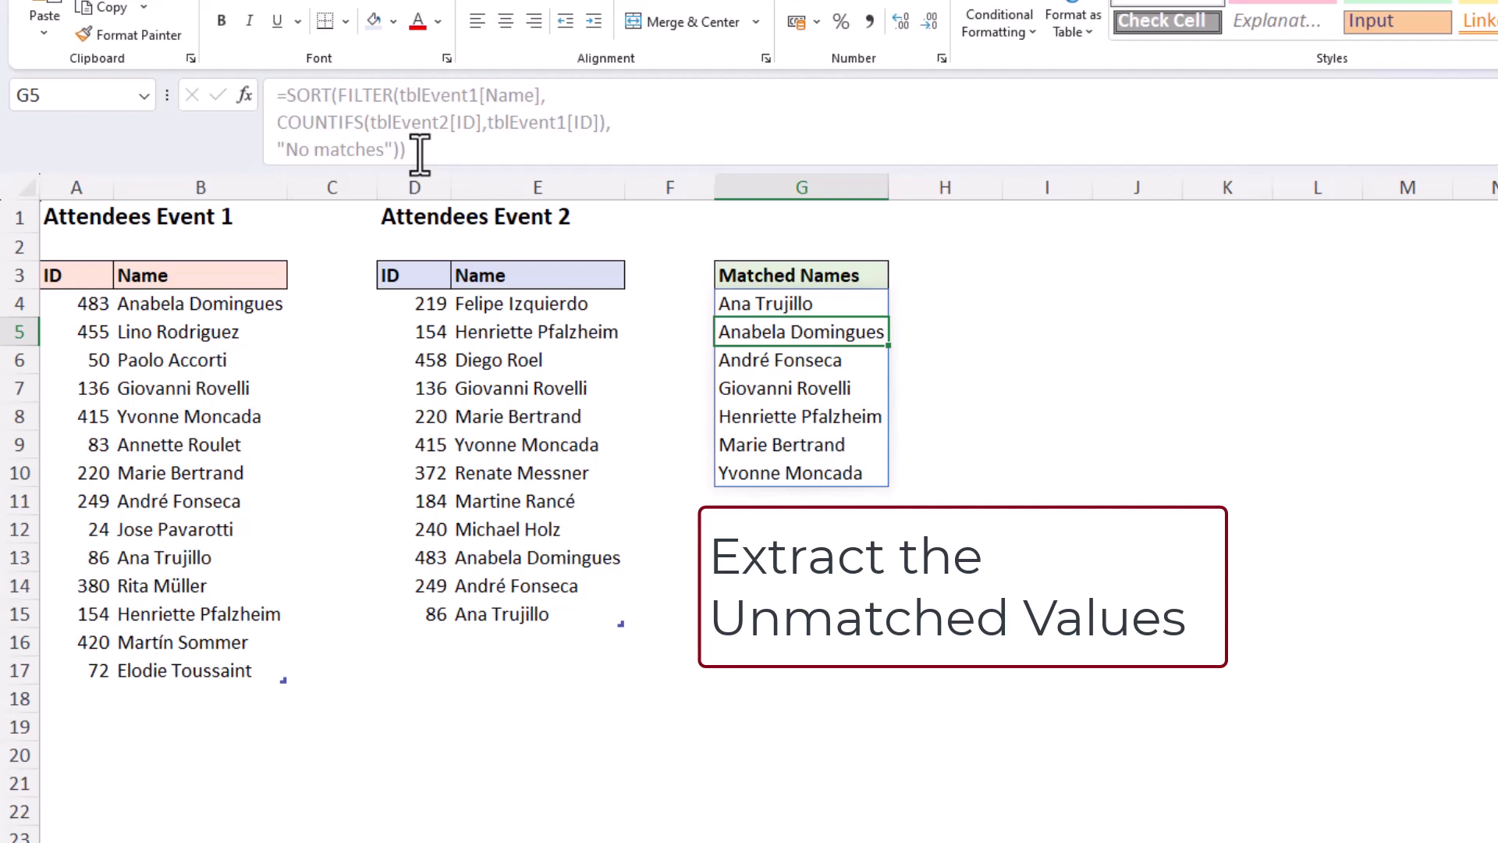
- Copy the full sorted FILTER formula text from G4
click(745, 303)
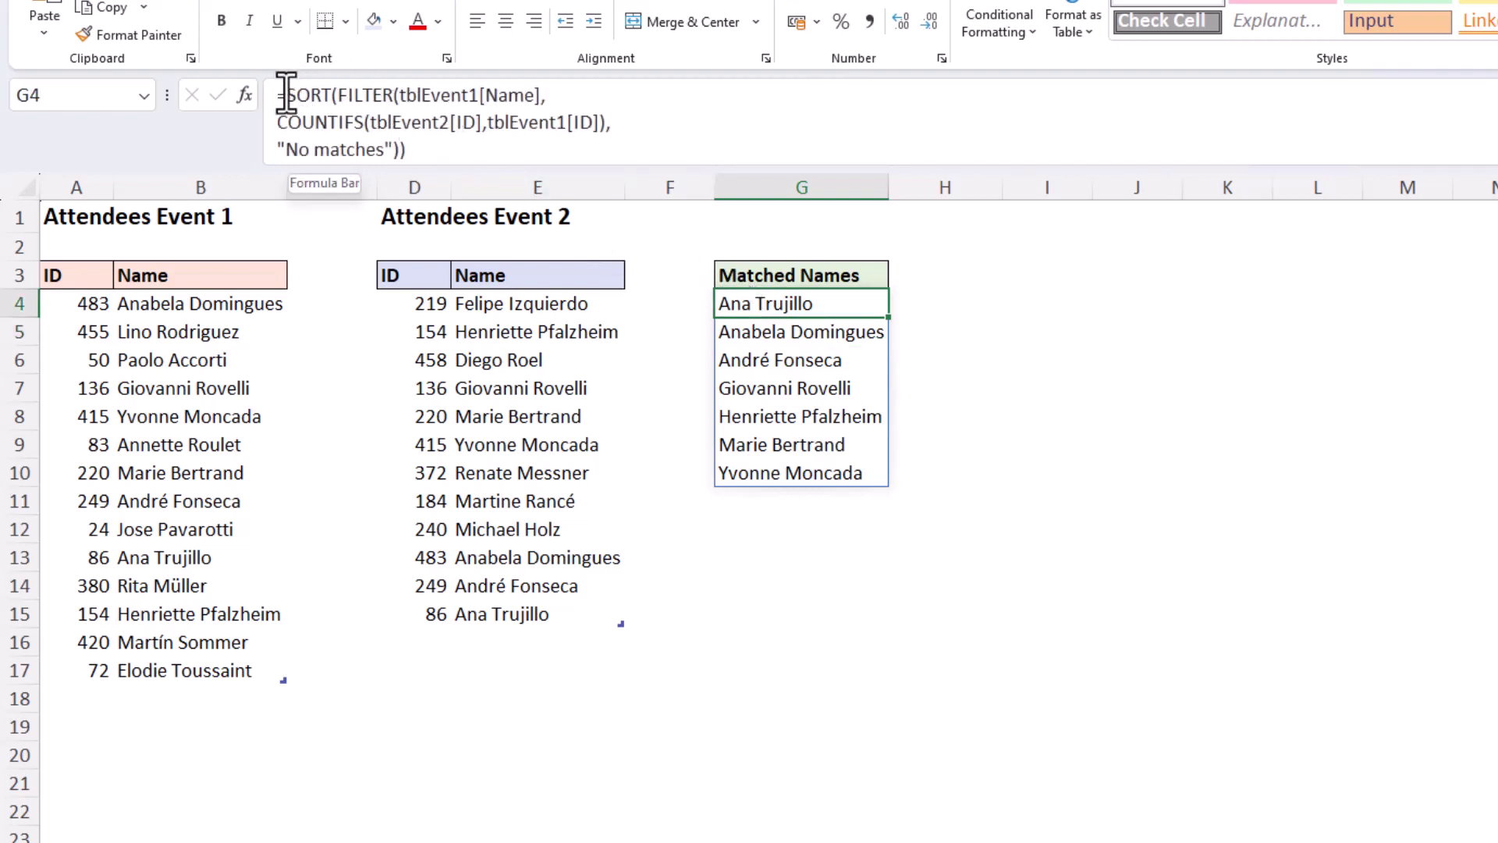
drag(285, 92, 412, 156)
key(ctrl+c)
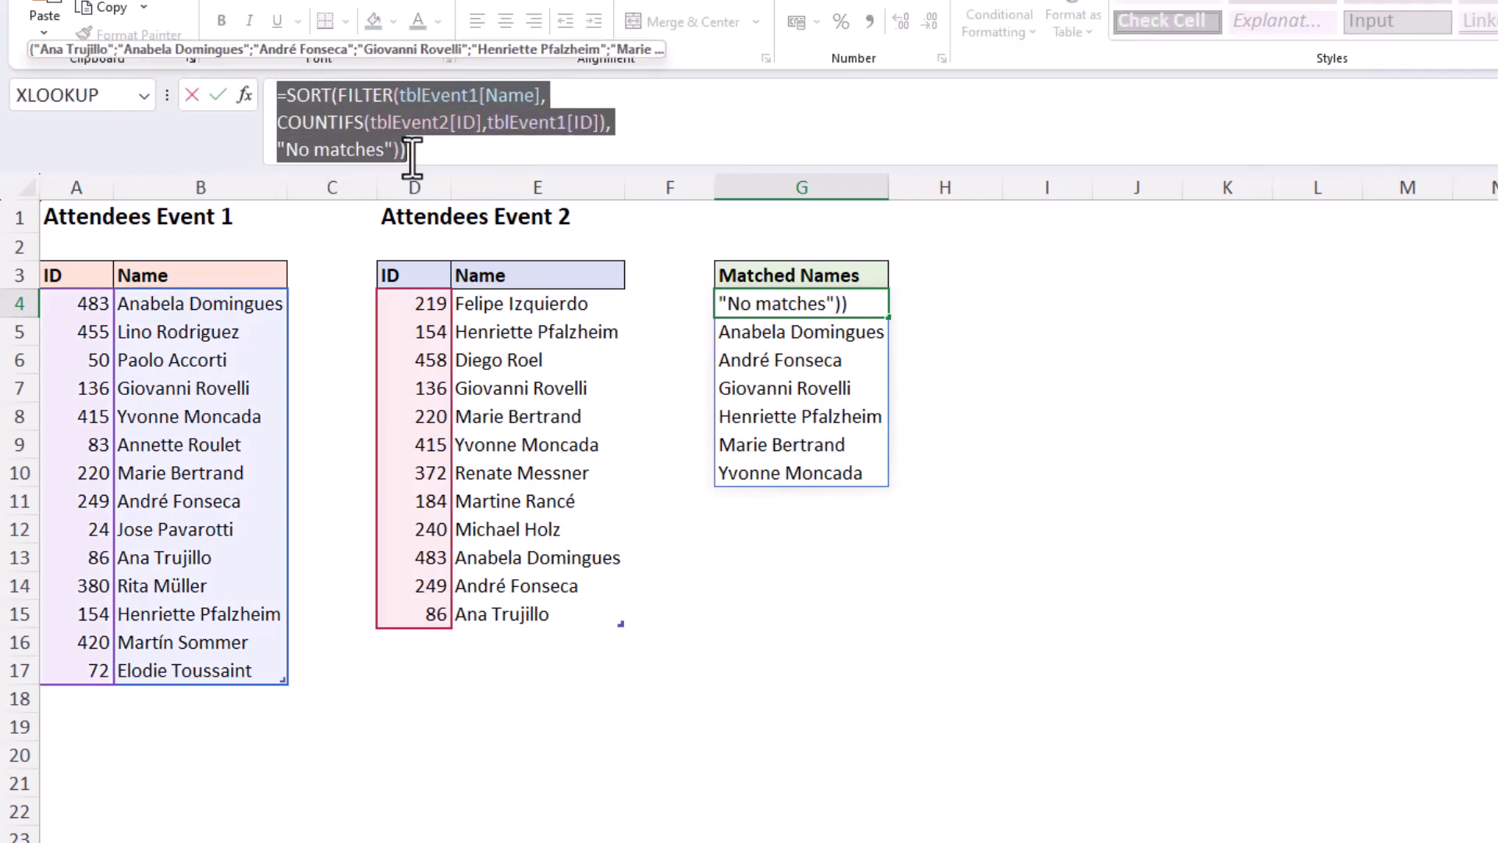
key(Escape)
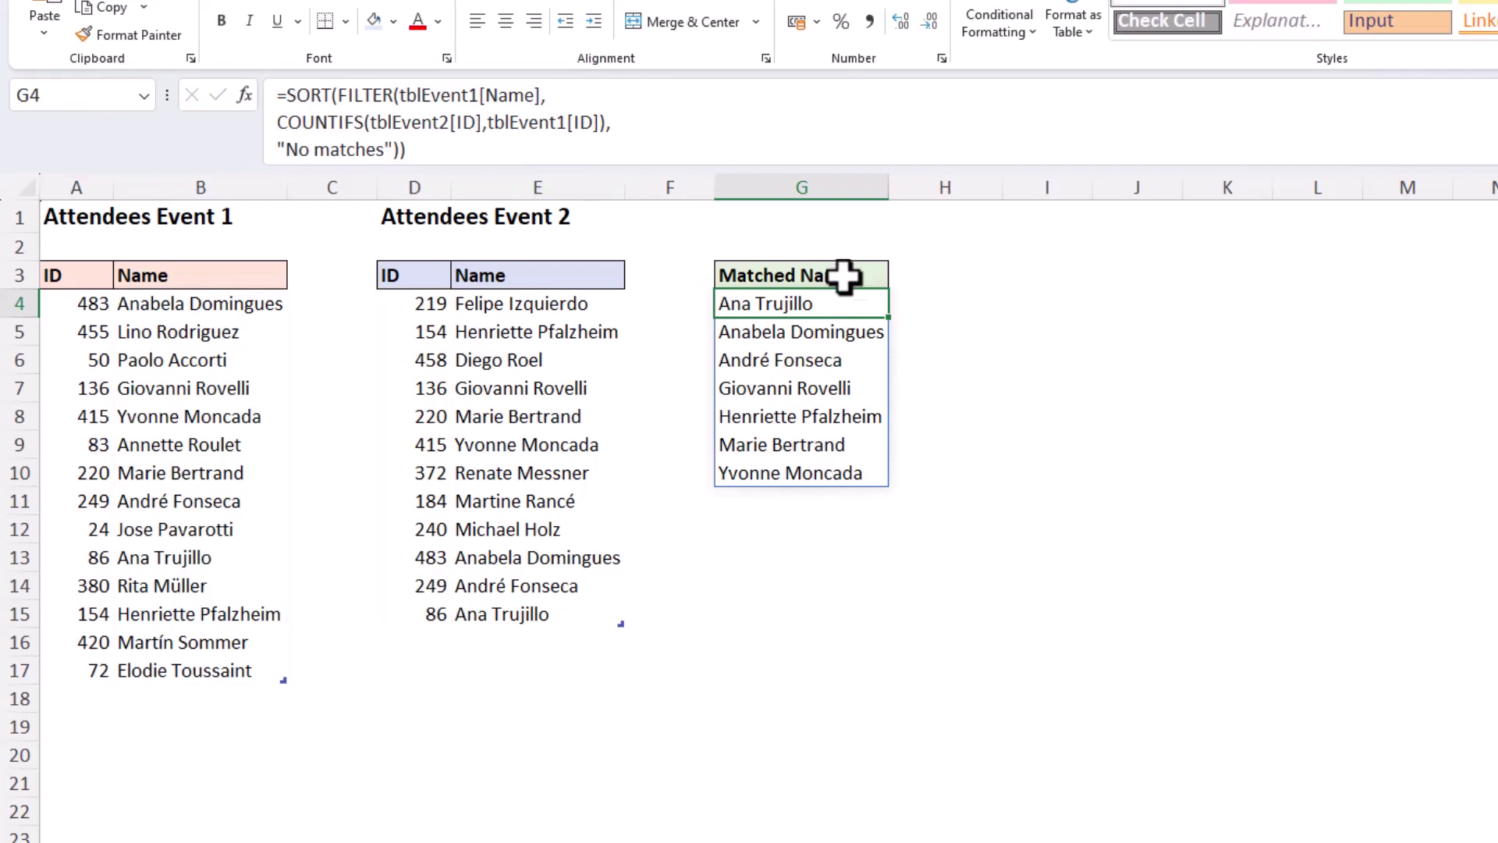
- Paste the formula into I4 and insert NOT( before the COUNTIFS condition
double_click(1024, 303)
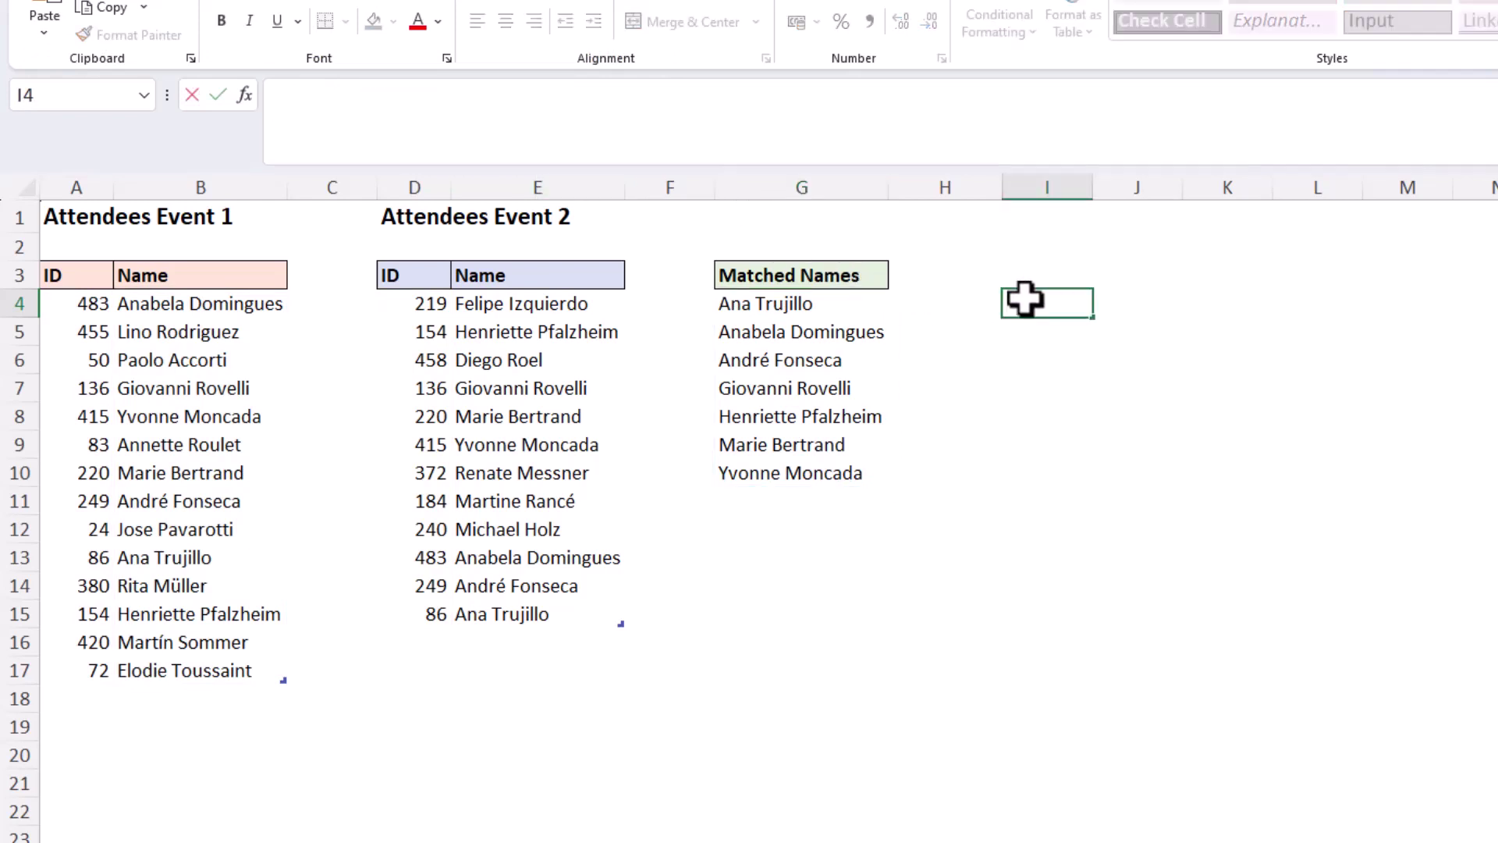
key(ctrl+v)
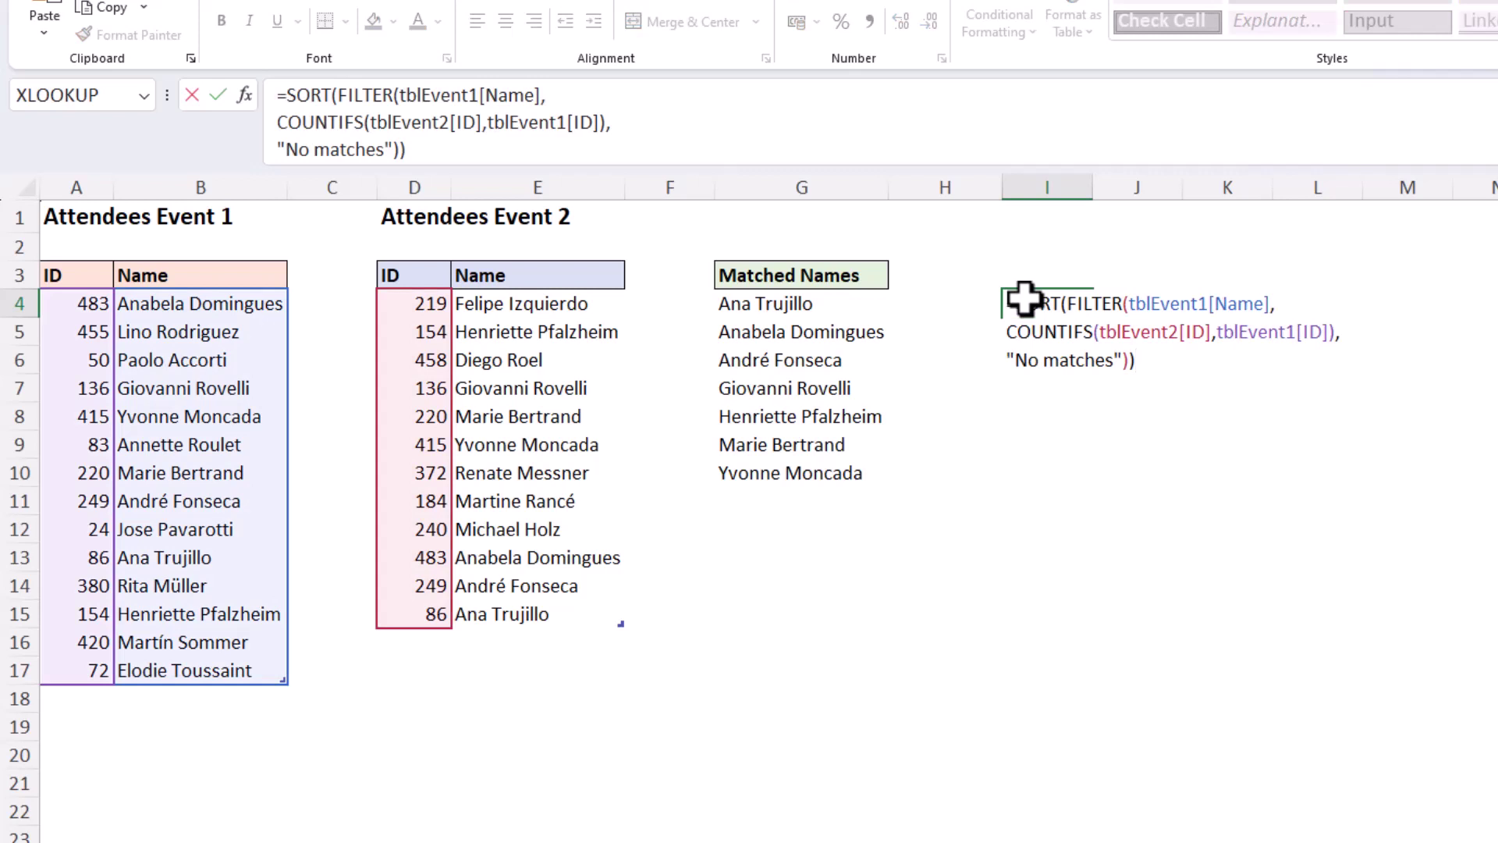
click(1007, 334)
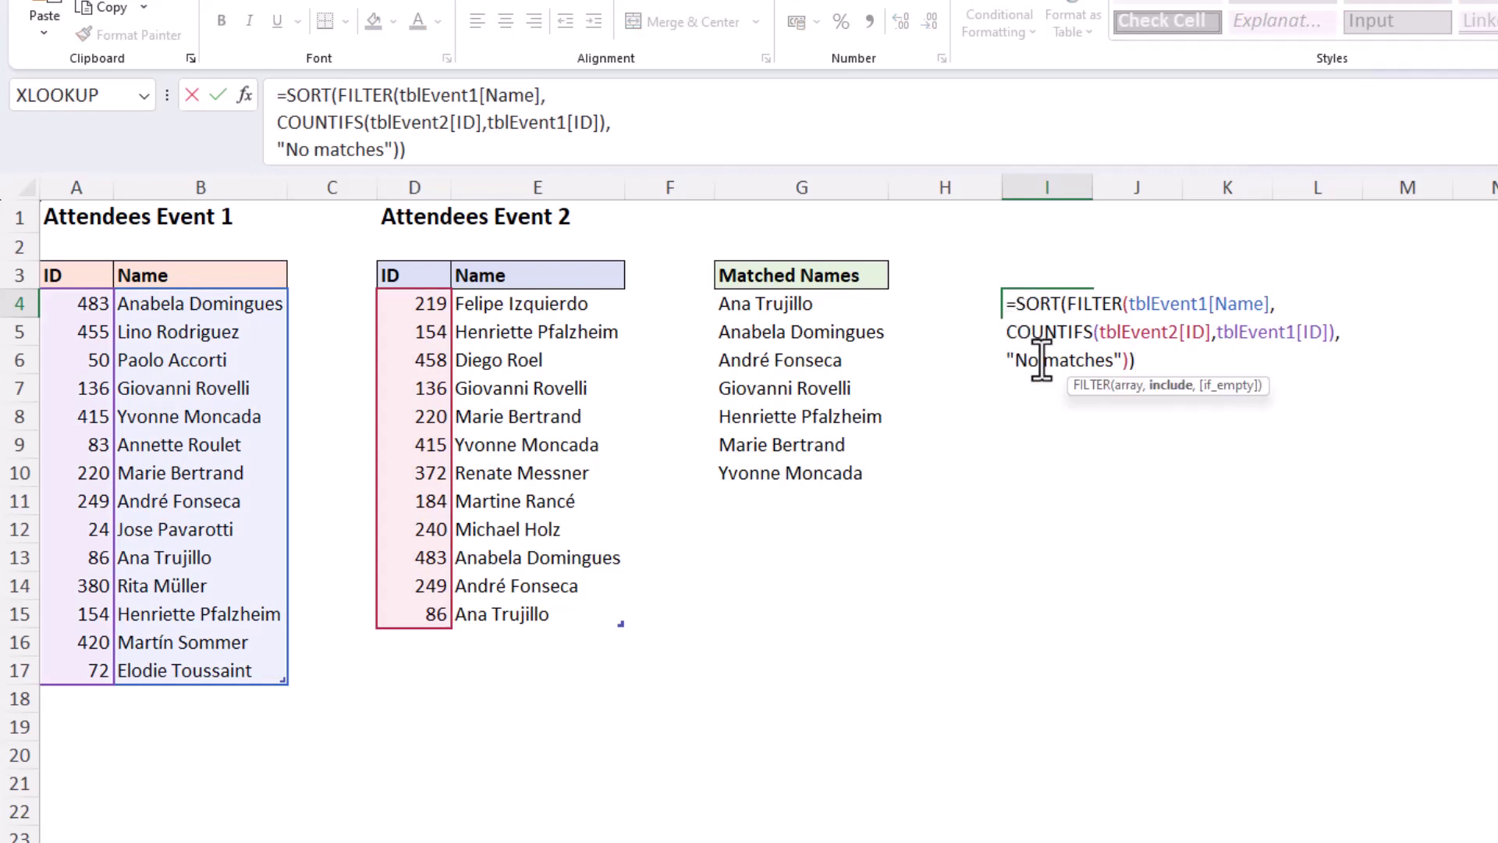
text(not)
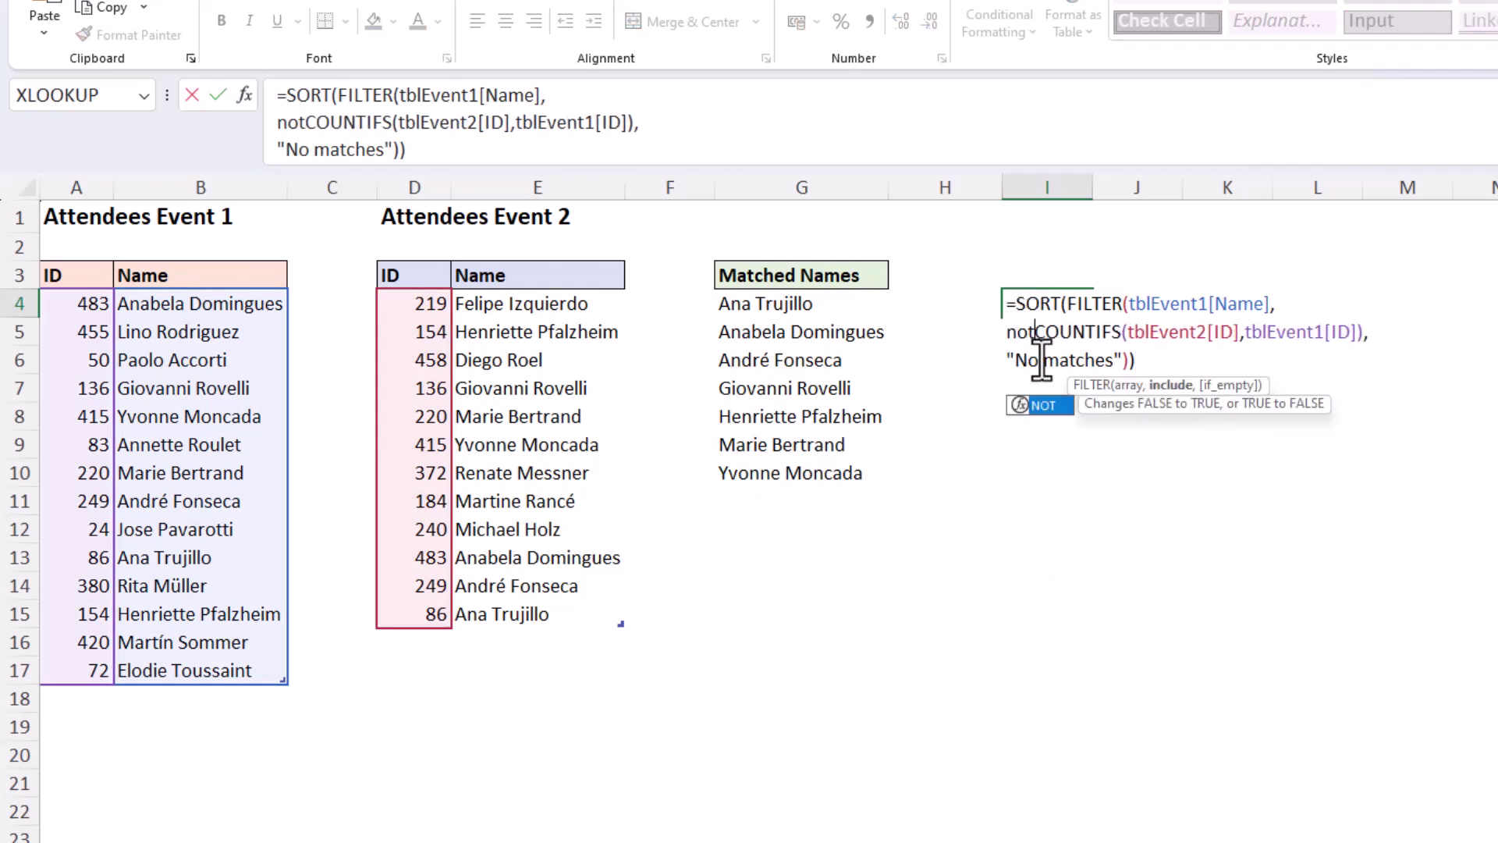
text(()
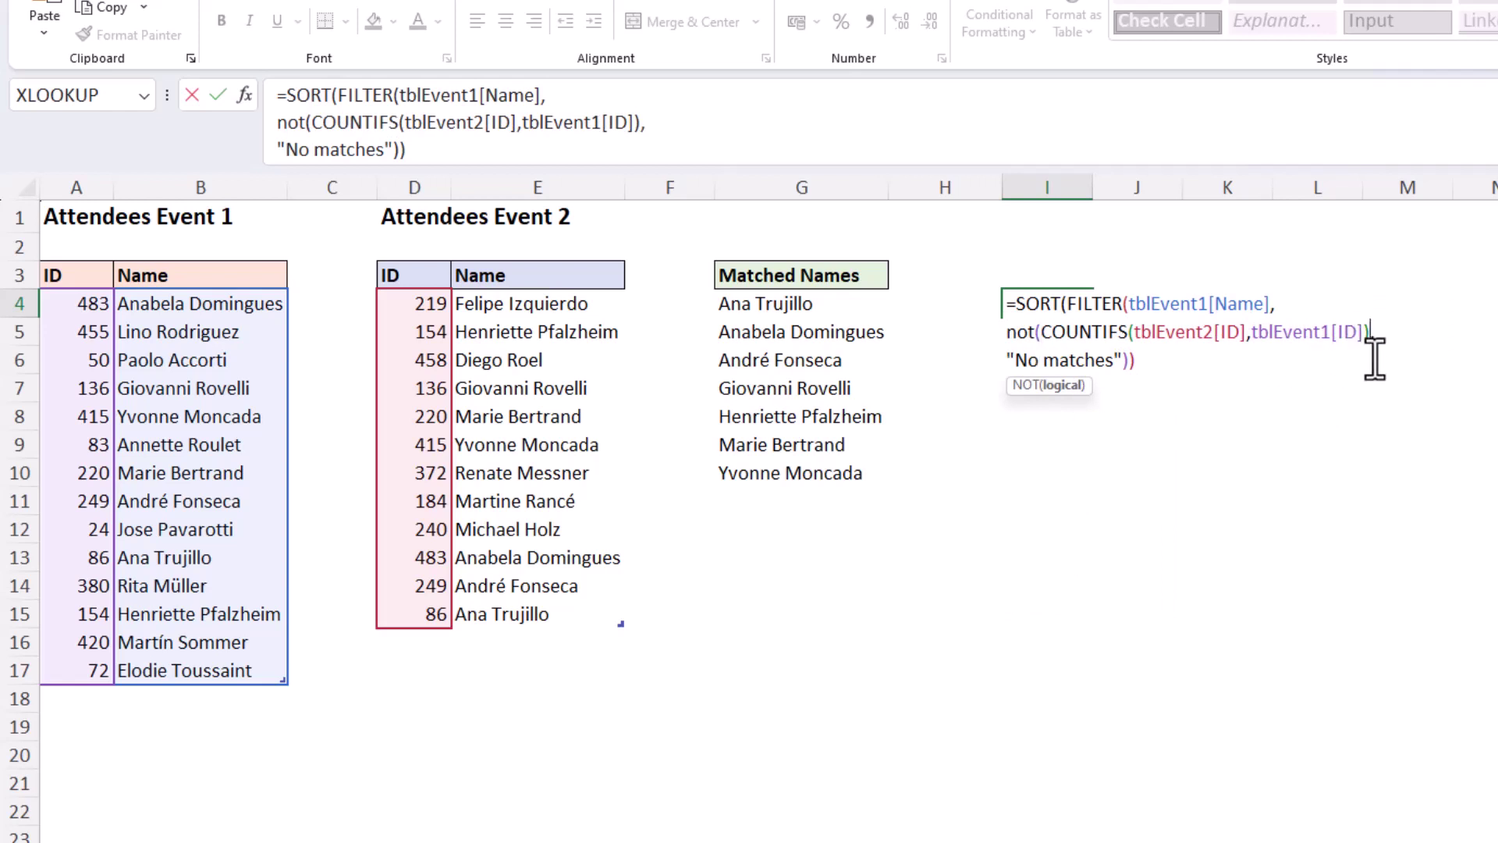
text())
key(Return)
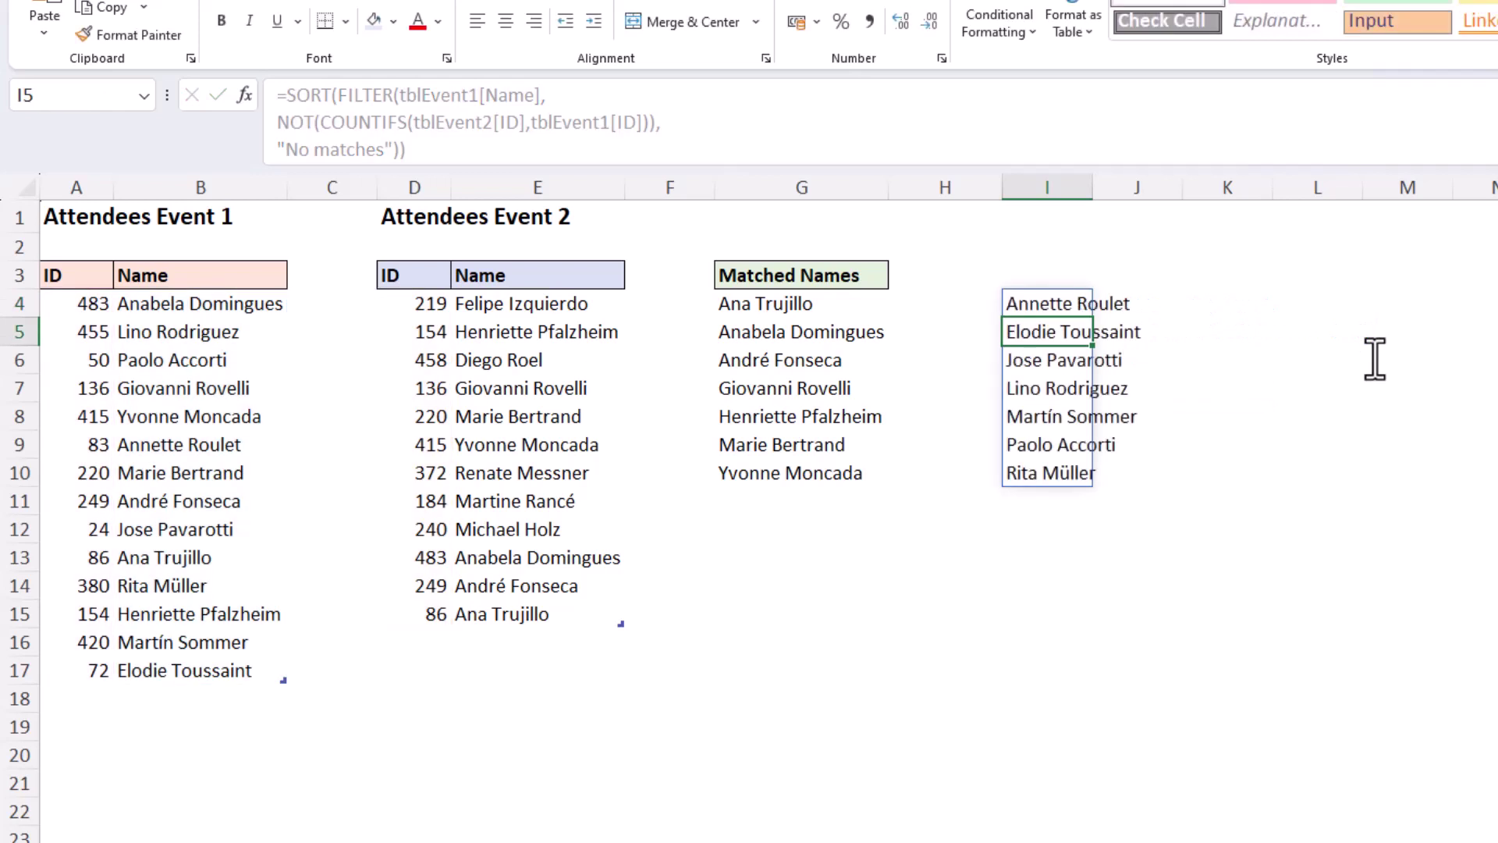